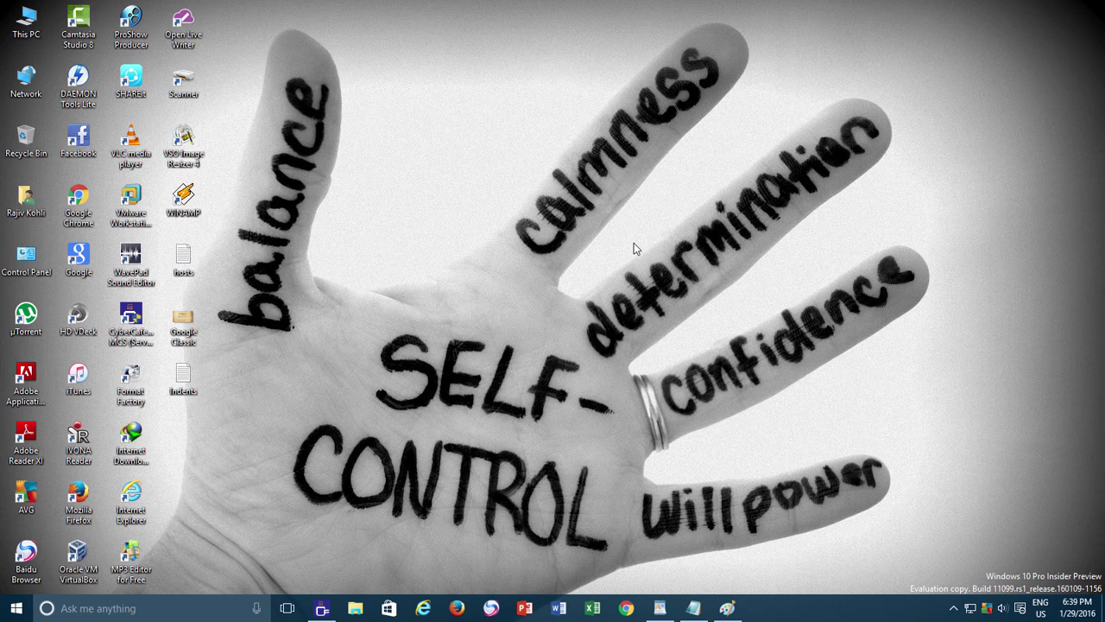
# Check Notepad's default save type, Text Documents (*.txt), then cancel the Save As dialog
pyautogui.click(693, 608)
pyautogui.click(303, 76)
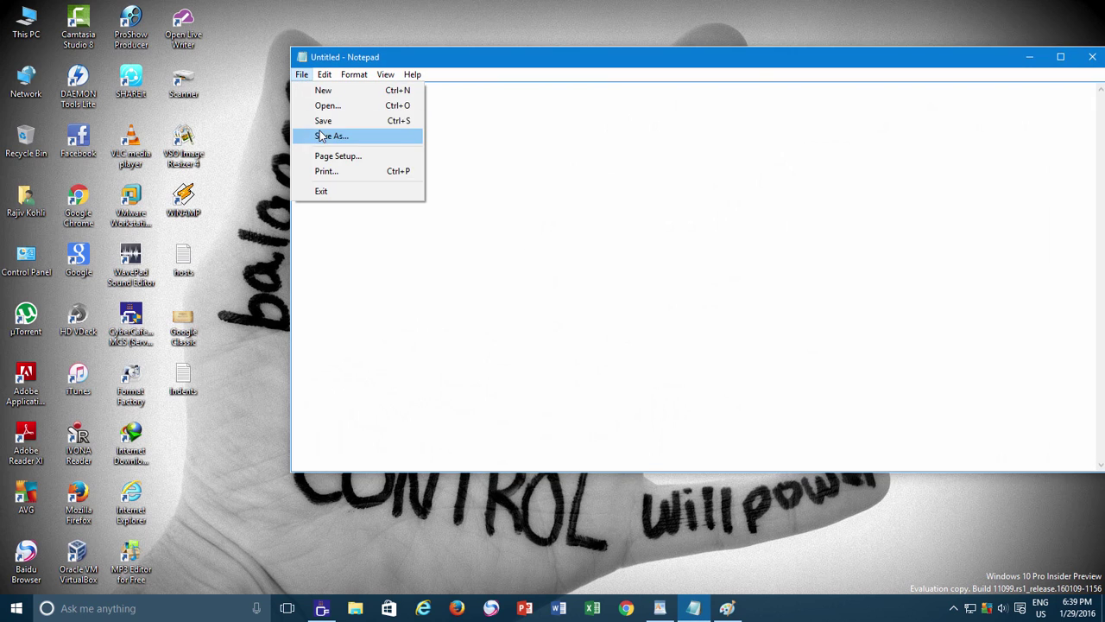
pyautogui.click(323, 123)
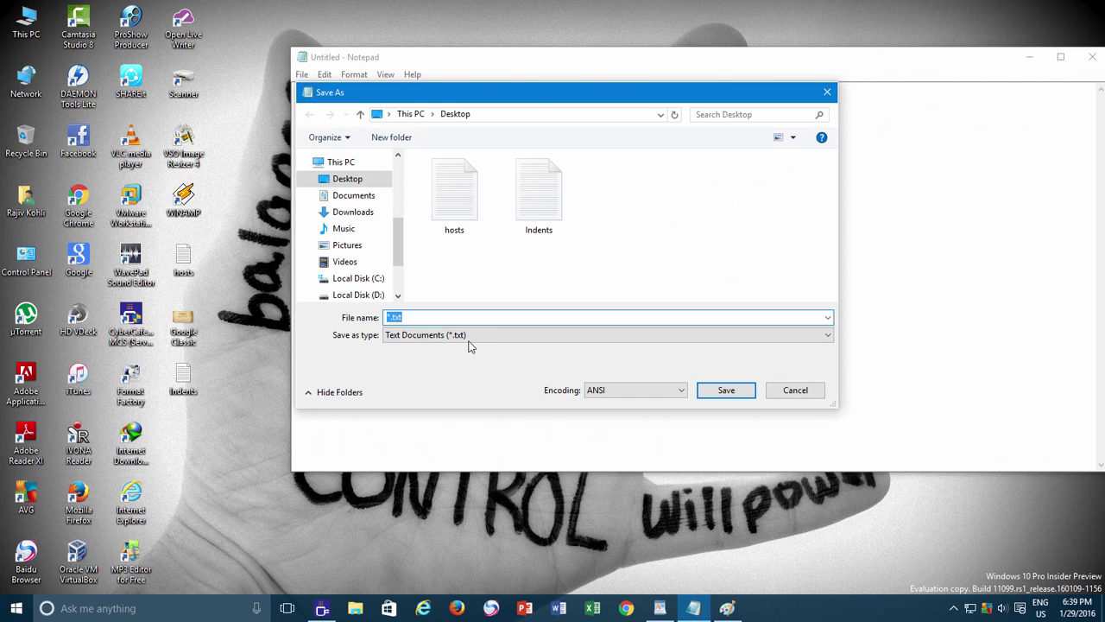
pyautogui.click(795, 389)
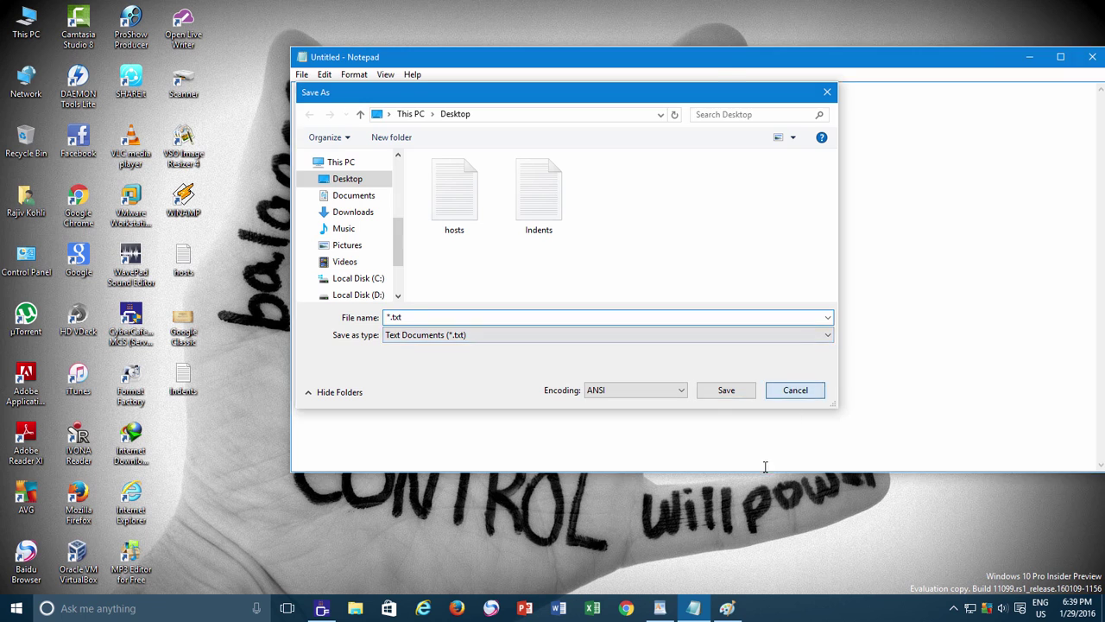
# Show WordPad's Save As dialog with its default Rich Text Format (RTF) type
pyautogui.click(660, 606)
pyautogui.click(43, 47)
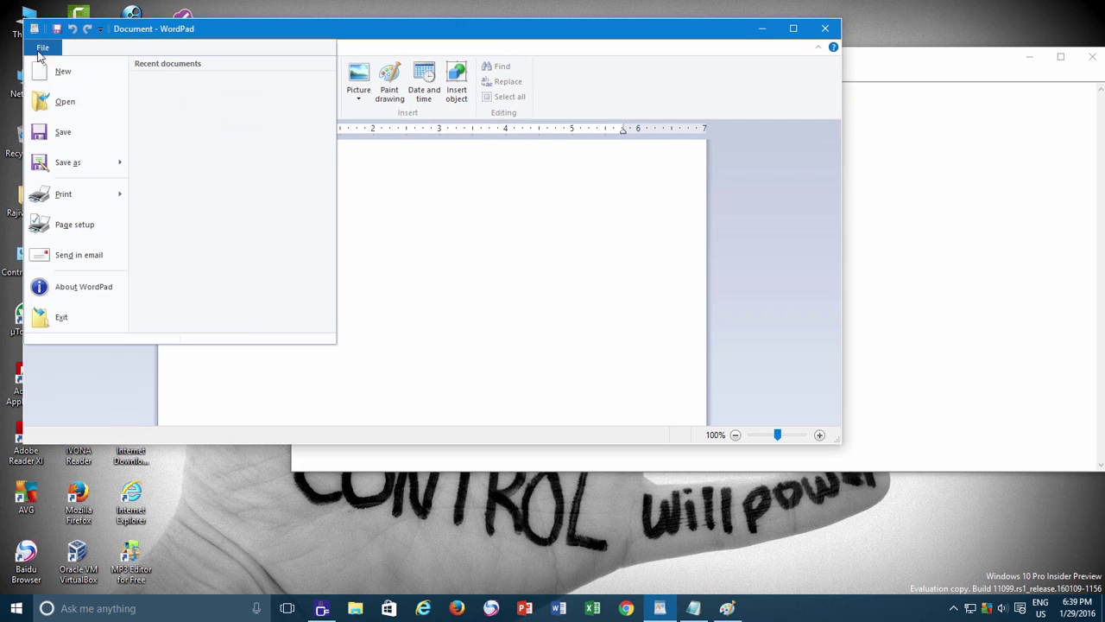
pyautogui.click(54, 128)
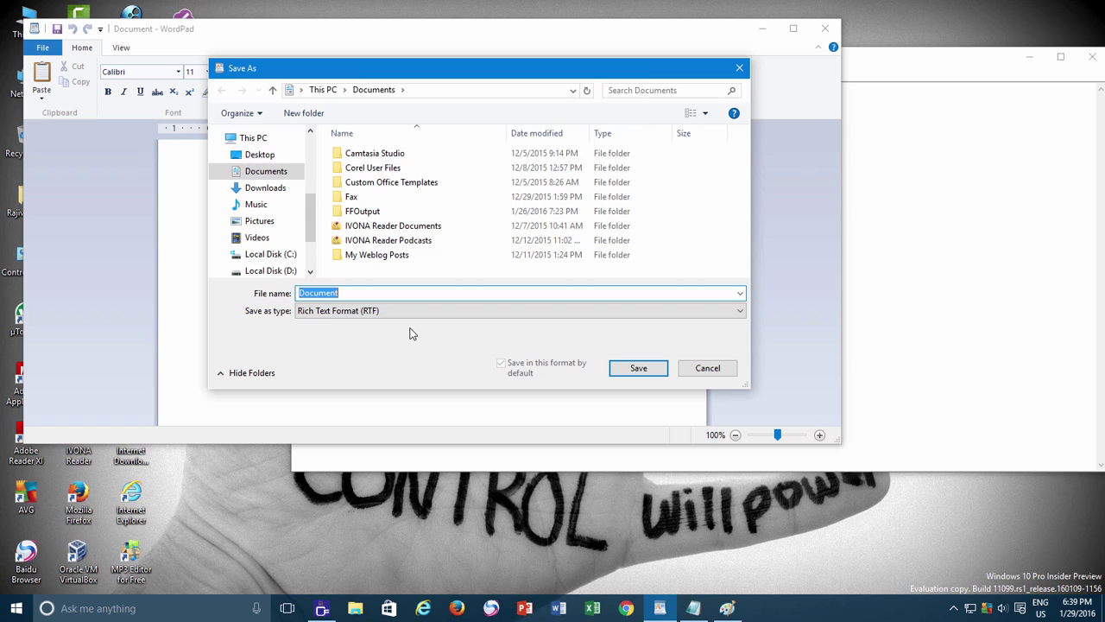
# Cancel WordPad's save, then browse Paint's Save as type list of image formats, choosing Monochrome Bitmap
pyautogui.click(707, 367)
pyautogui.click(738, 611)
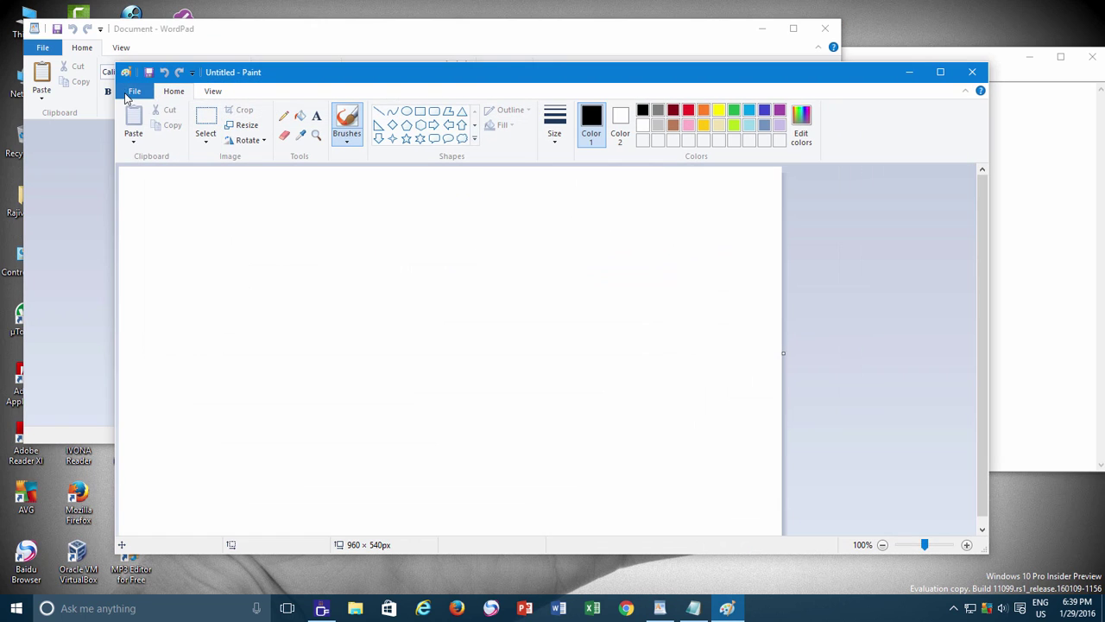
pyautogui.click(131, 93)
pyautogui.click(190, 173)
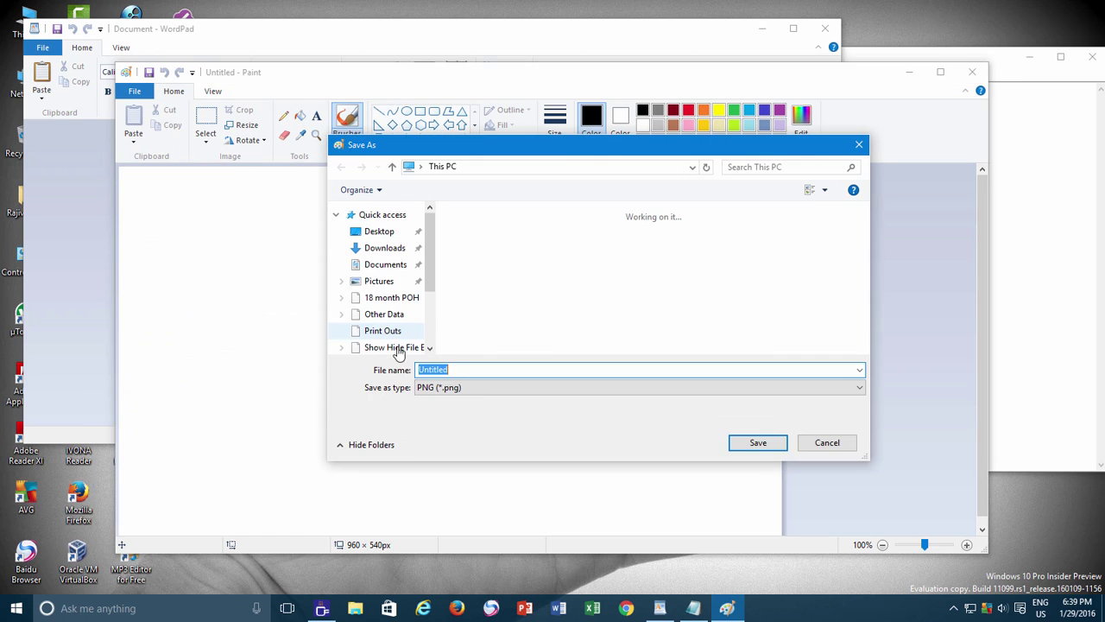
pyautogui.click(486, 387)
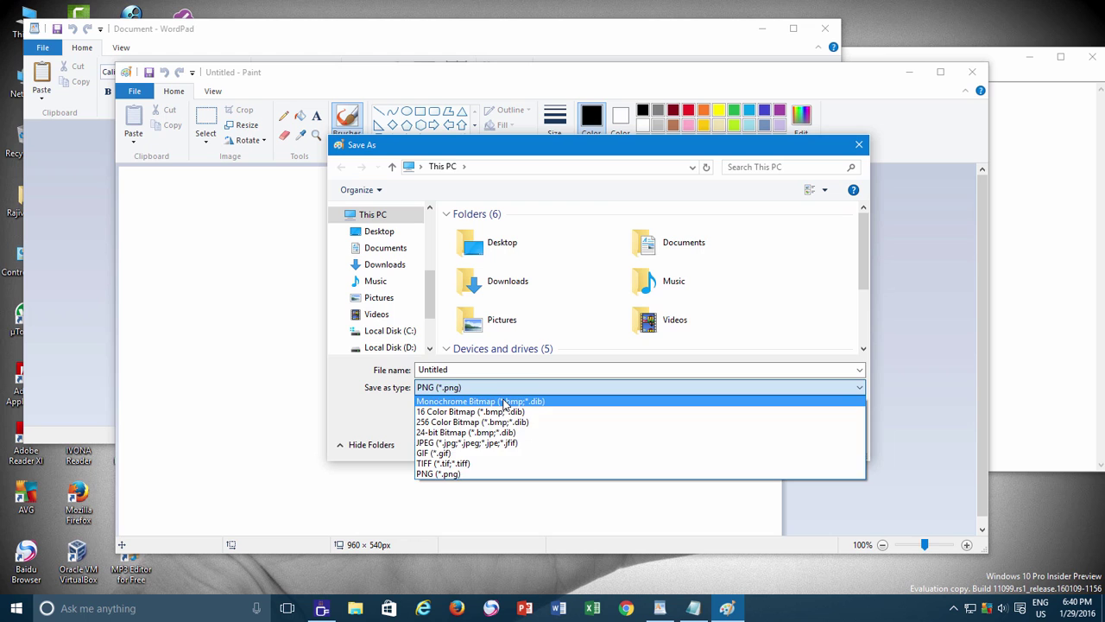
pyautogui.click(500, 400)
# Cancel Paint's save dialog and close Paint and WordPad without saving
pyautogui.click(857, 446)
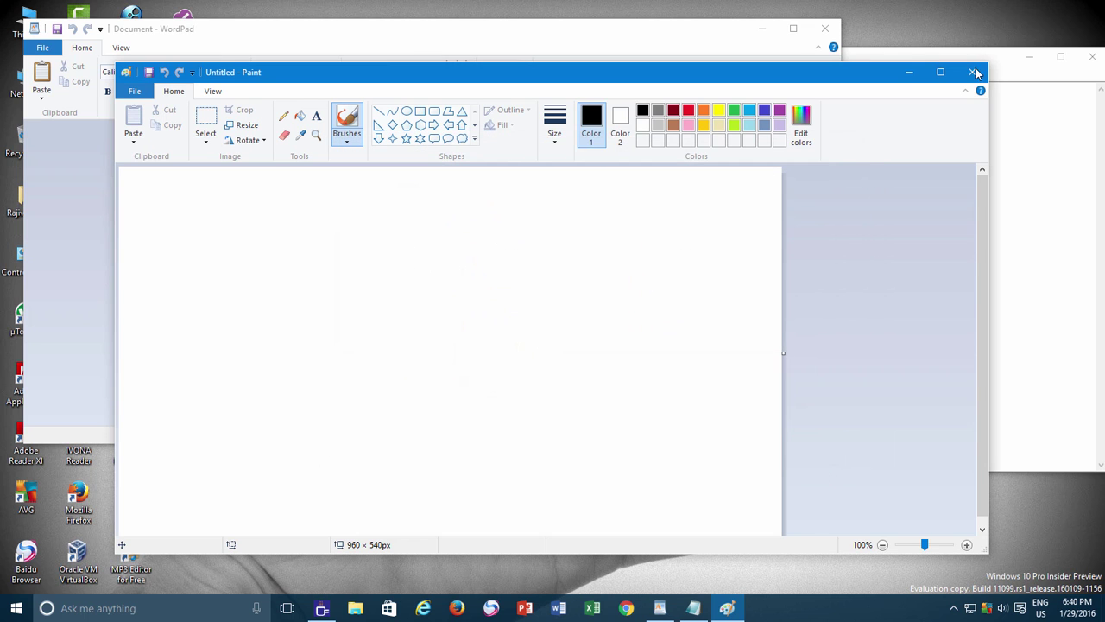
pyautogui.click(972, 72)
pyautogui.click(826, 29)
# Close Notepad and go to Settings > System > Default apps, scrolling down the page
pyautogui.click(1092, 57)
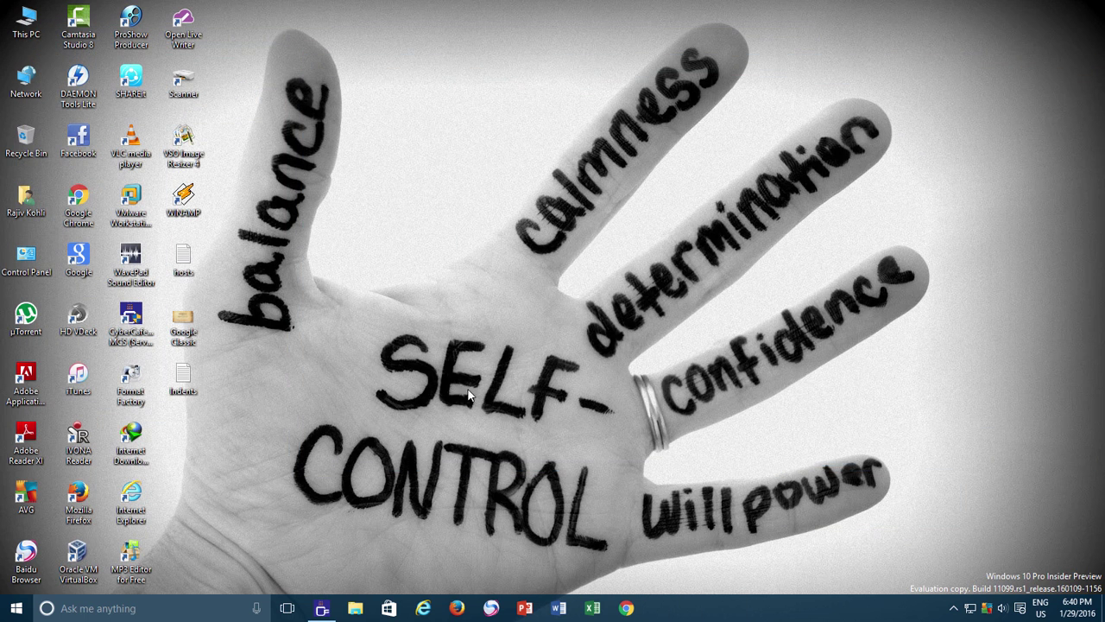
pyautogui.click(17, 608)
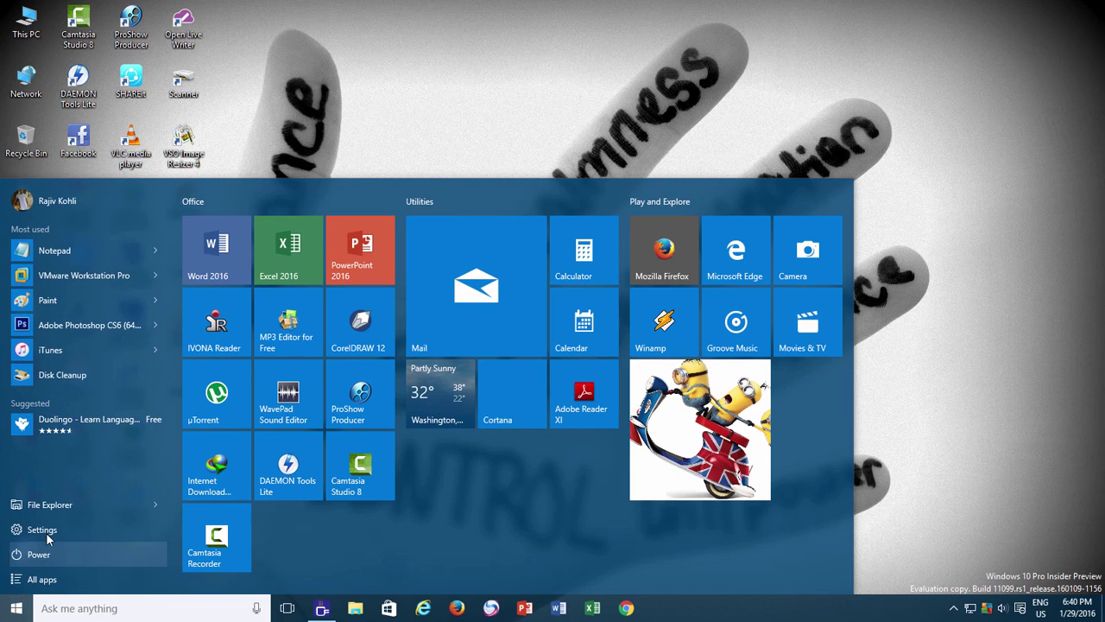
pyautogui.click(44, 530)
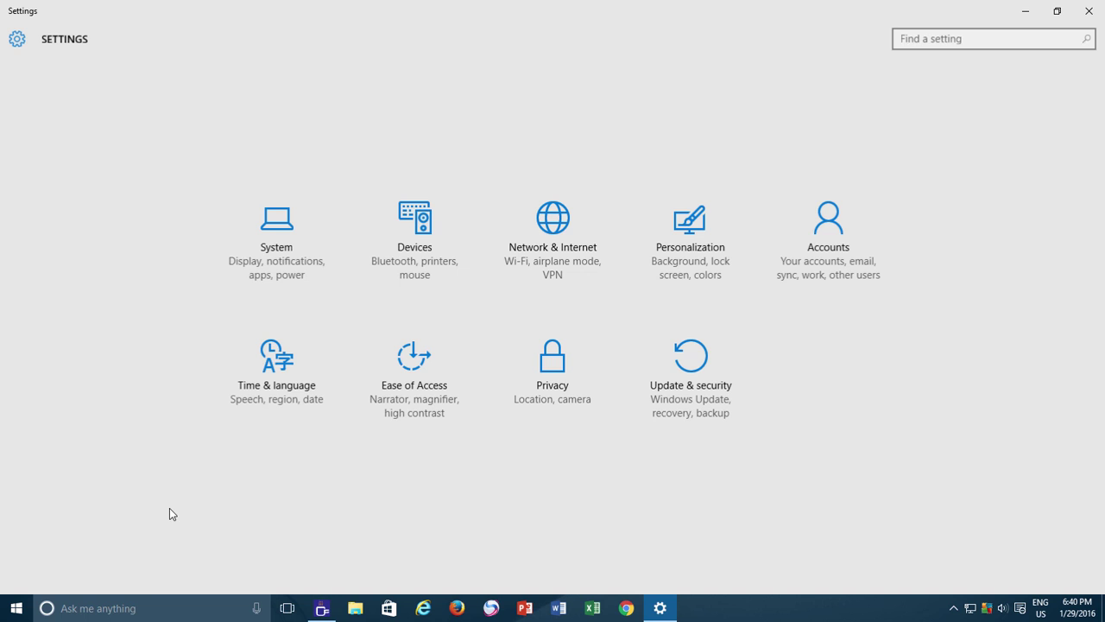
pyautogui.click(265, 265)
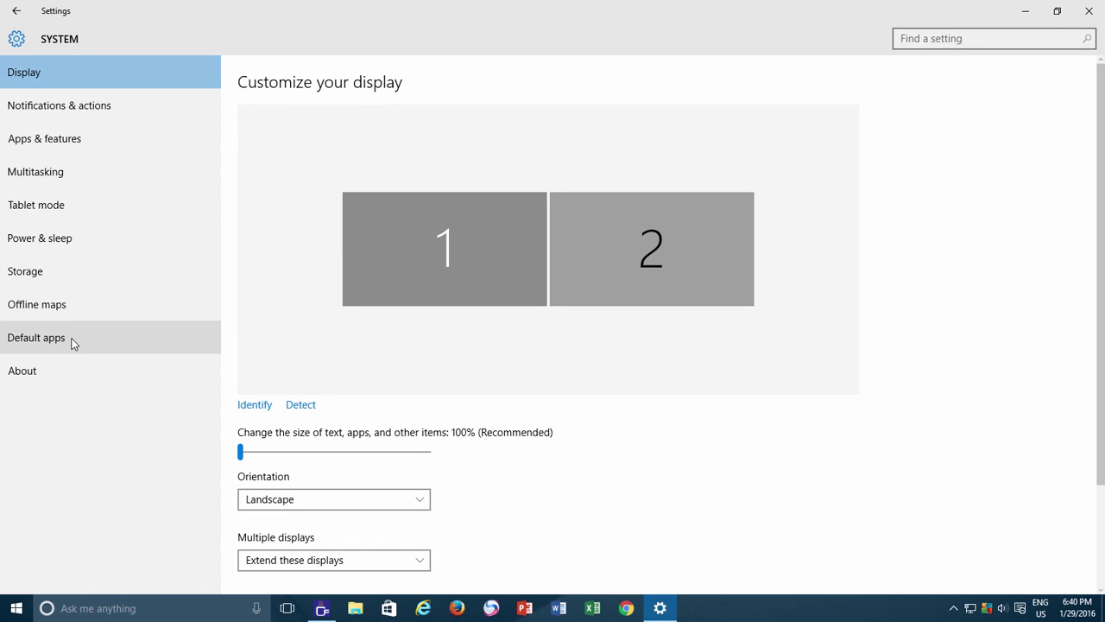
pyautogui.click(72, 343)
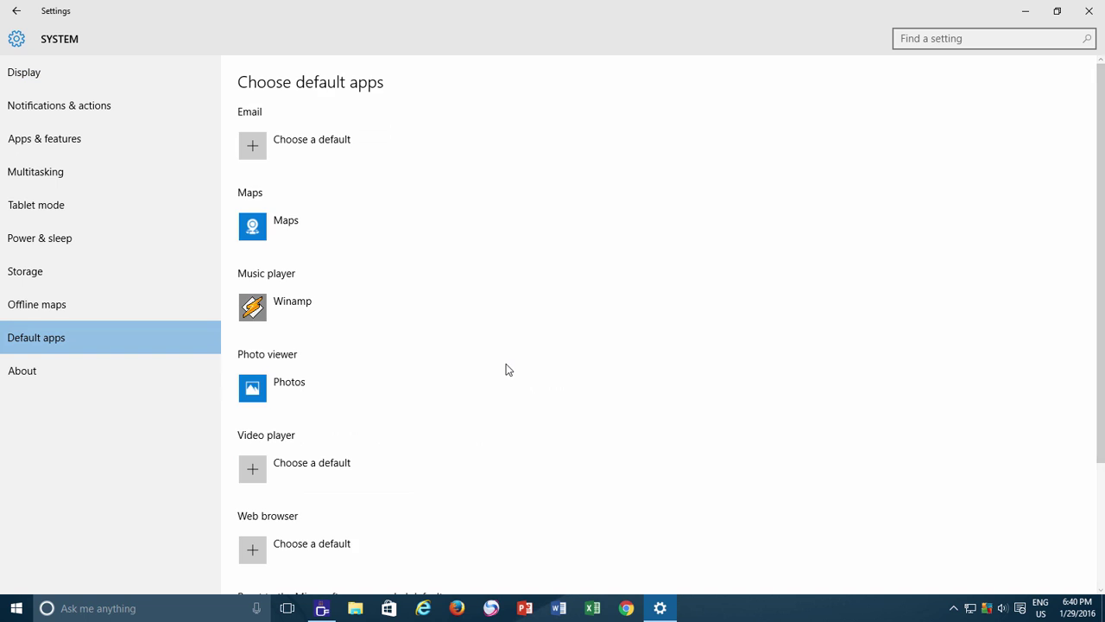
pyautogui.scroll(-3, 508, 366)
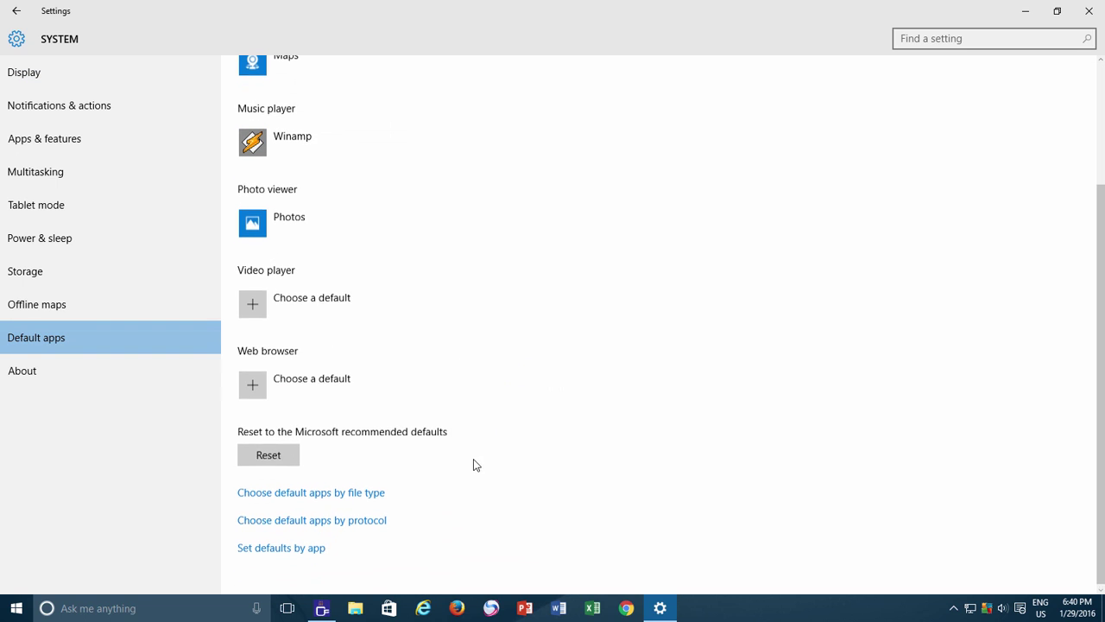
# Scroll through the Choose default apps by file type list, then minimize Settings
pyautogui.click(317, 498)
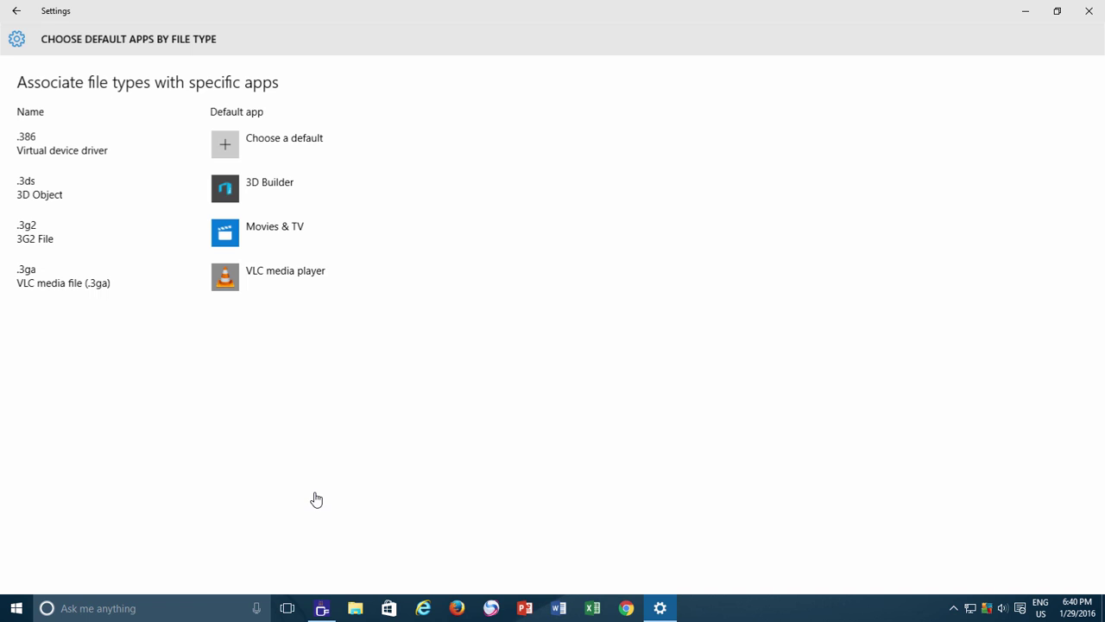
pyautogui.scroll(-5, 291, 345)
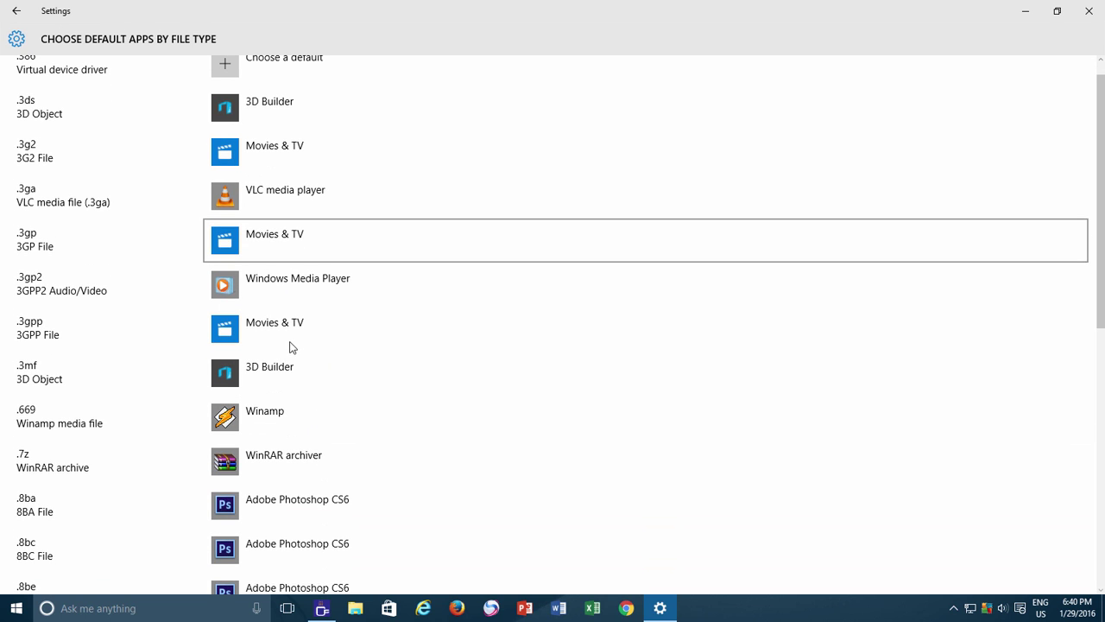
pyautogui.scroll(-9, 153, 395)
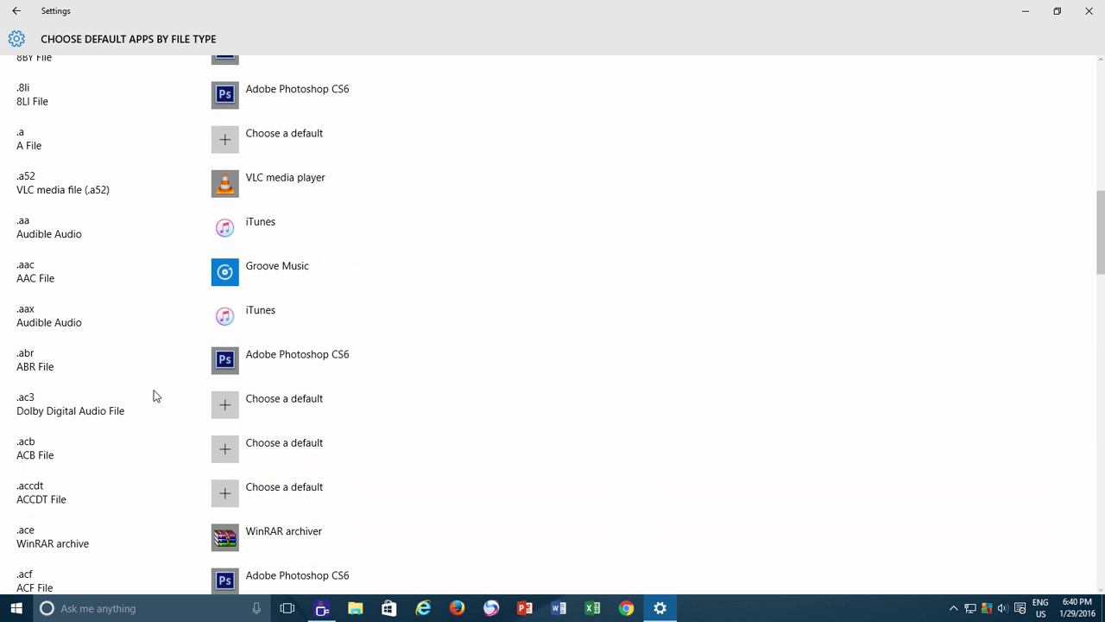
pyautogui.scroll(-1, 129, 383)
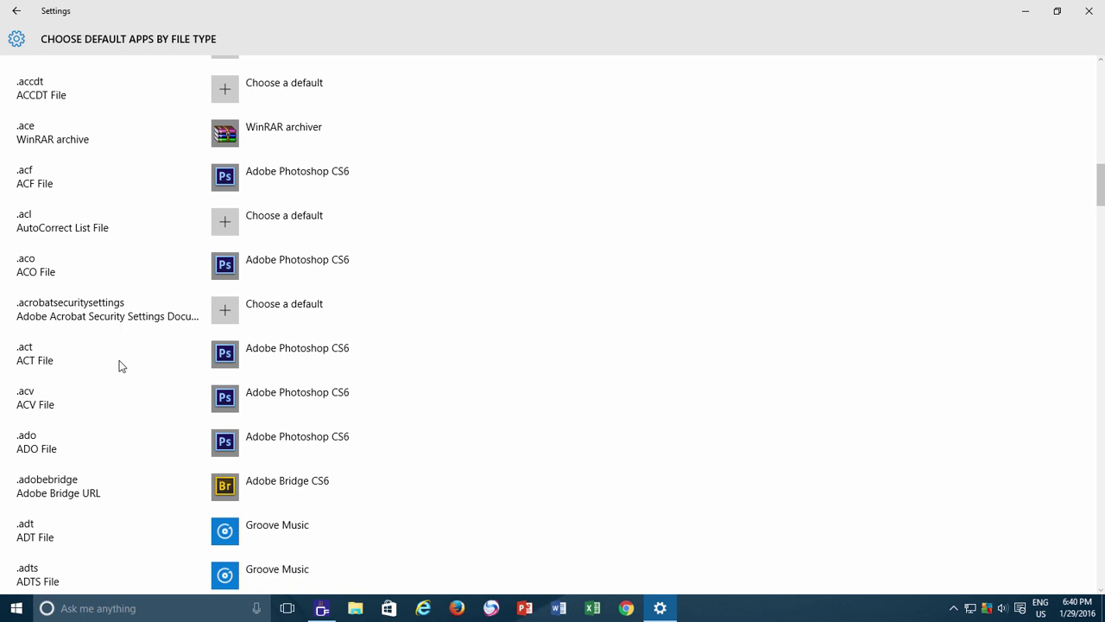
pyautogui.scroll(-3, 122, 392)
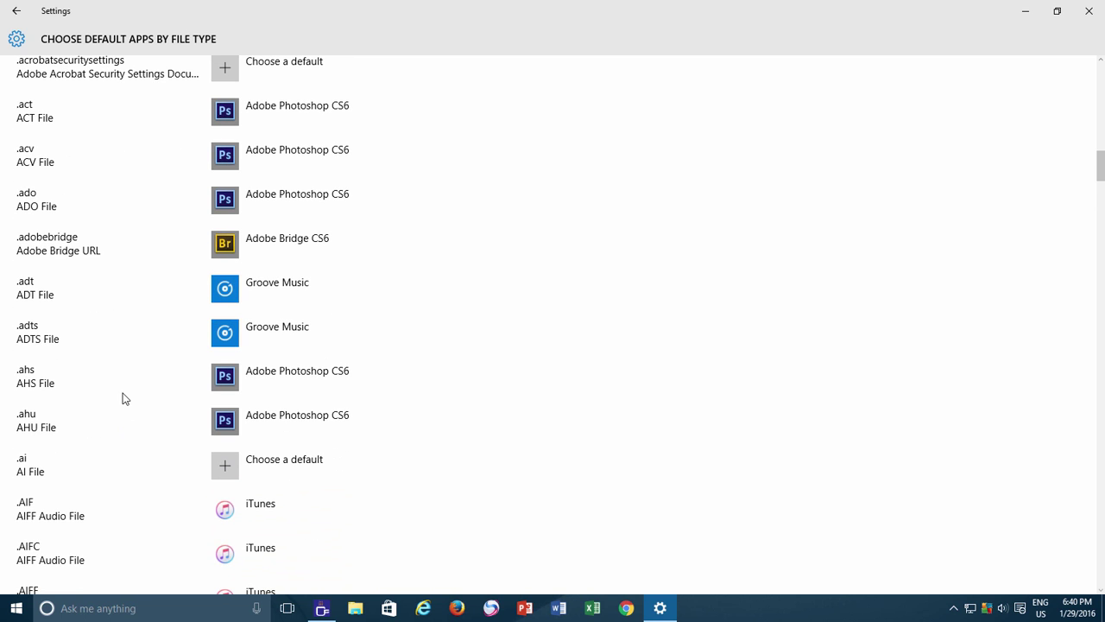
pyautogui.scroll(-2, 122, 398)
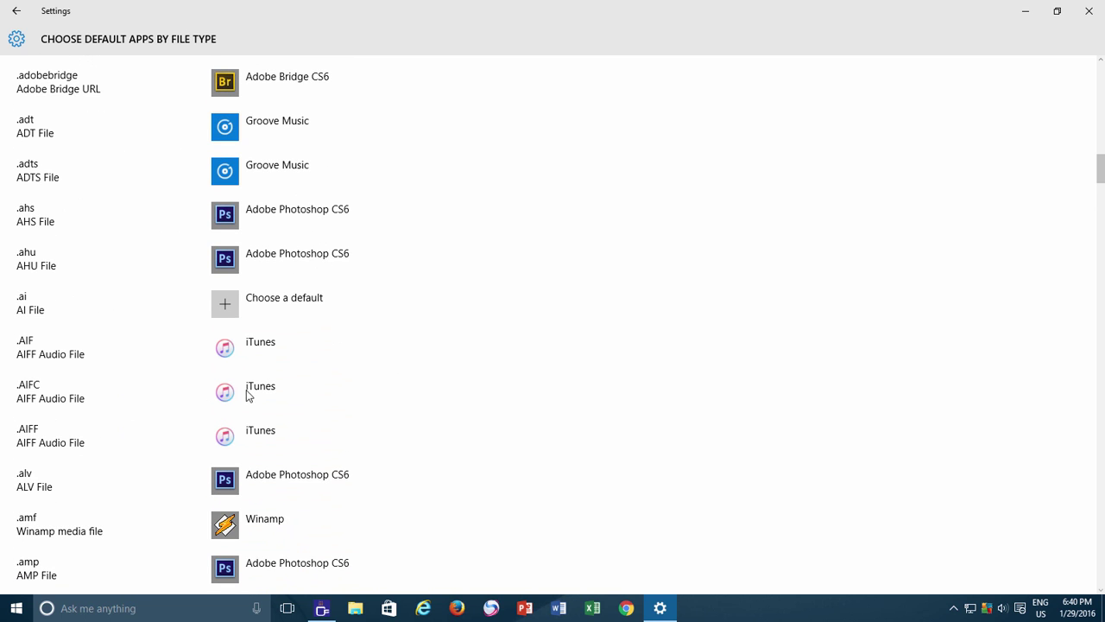
pyautogui.click(1027, 12)
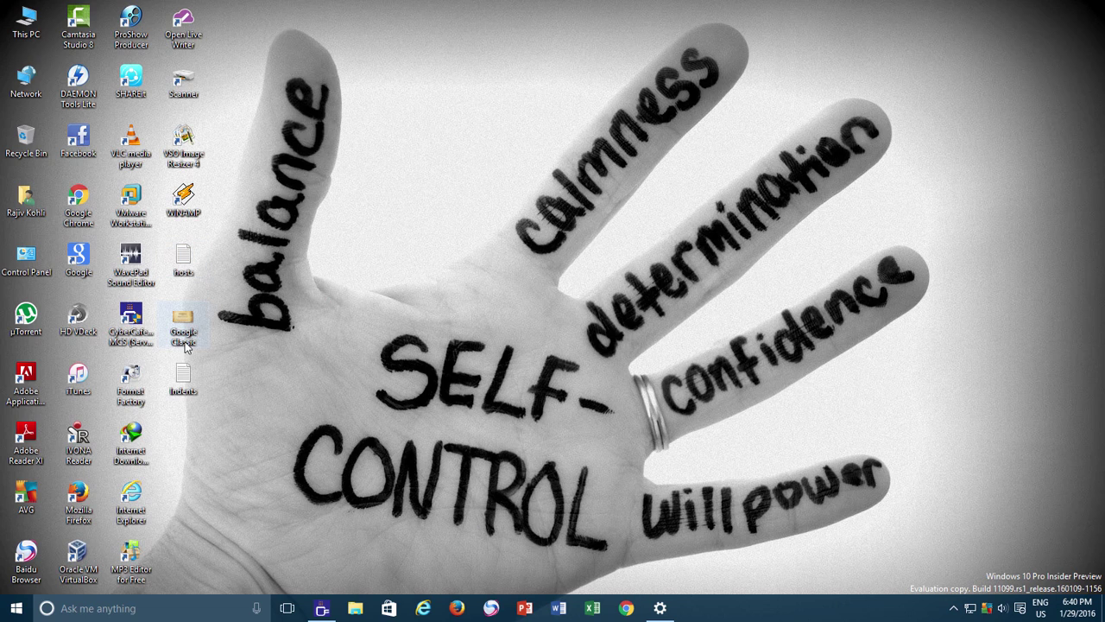
# Browse the user's home folder and its Downloads folder, then close the window
pyautogui.doubleClick(25, 199)
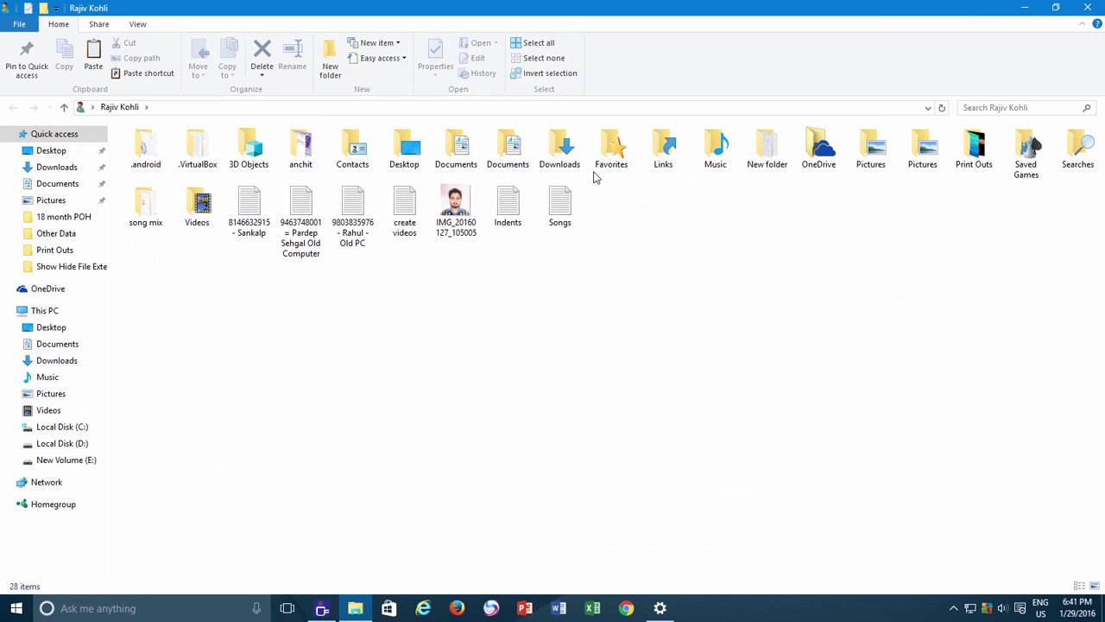
pyautogui.doubleClick(559, 168)
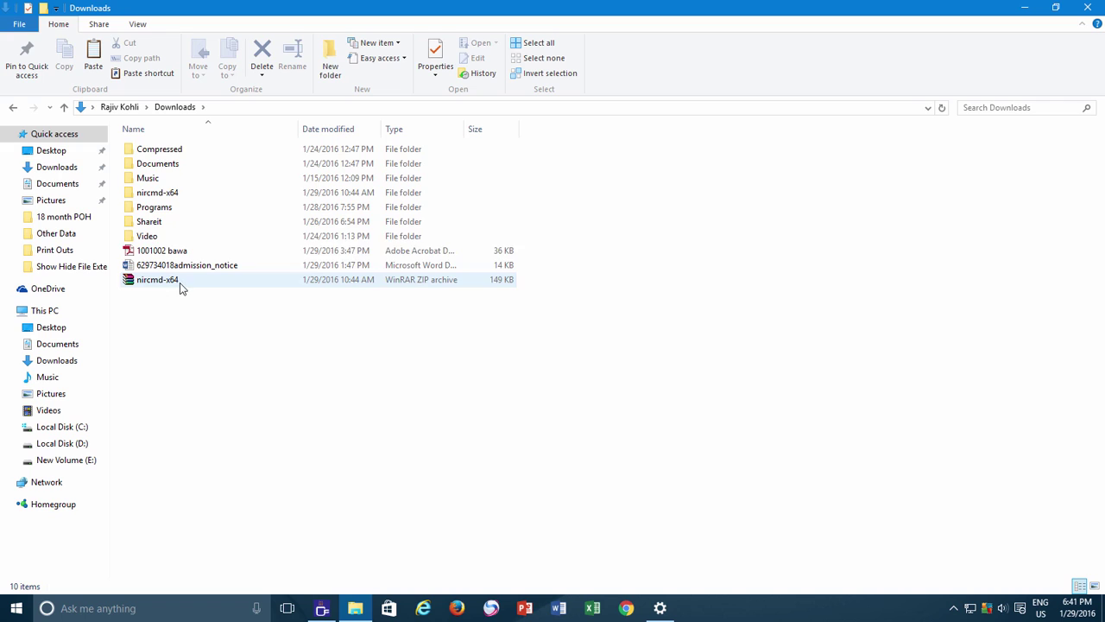
pyautogui.click(1079, 13)
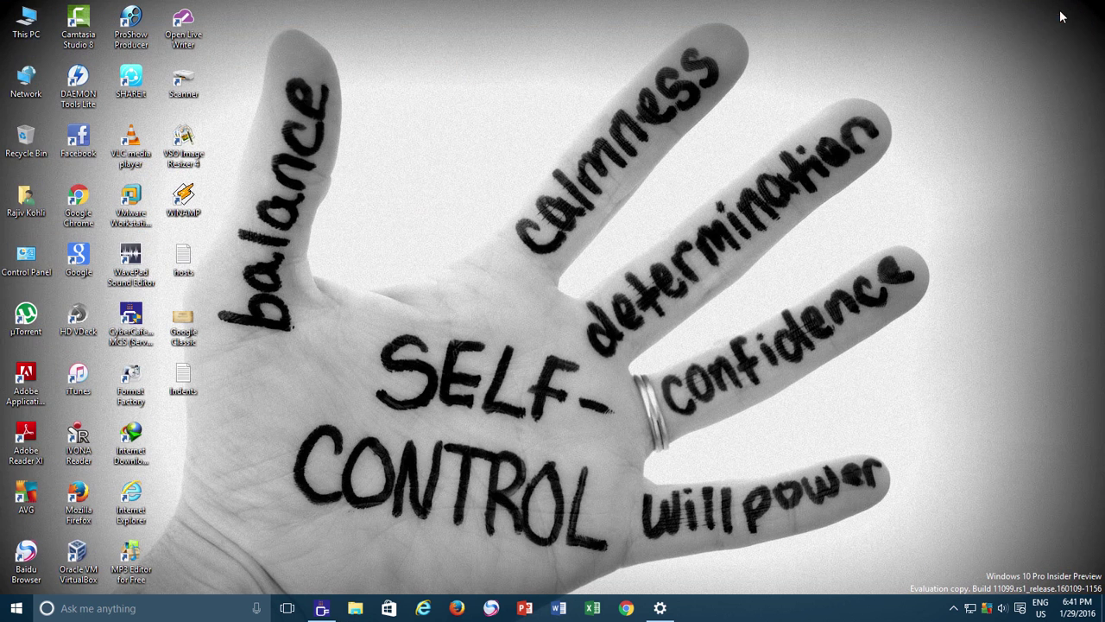
# In File Explorer's View tab, tick File name extensions
pyautogui.click(352, 614)
pyautogui.click(111, 24)
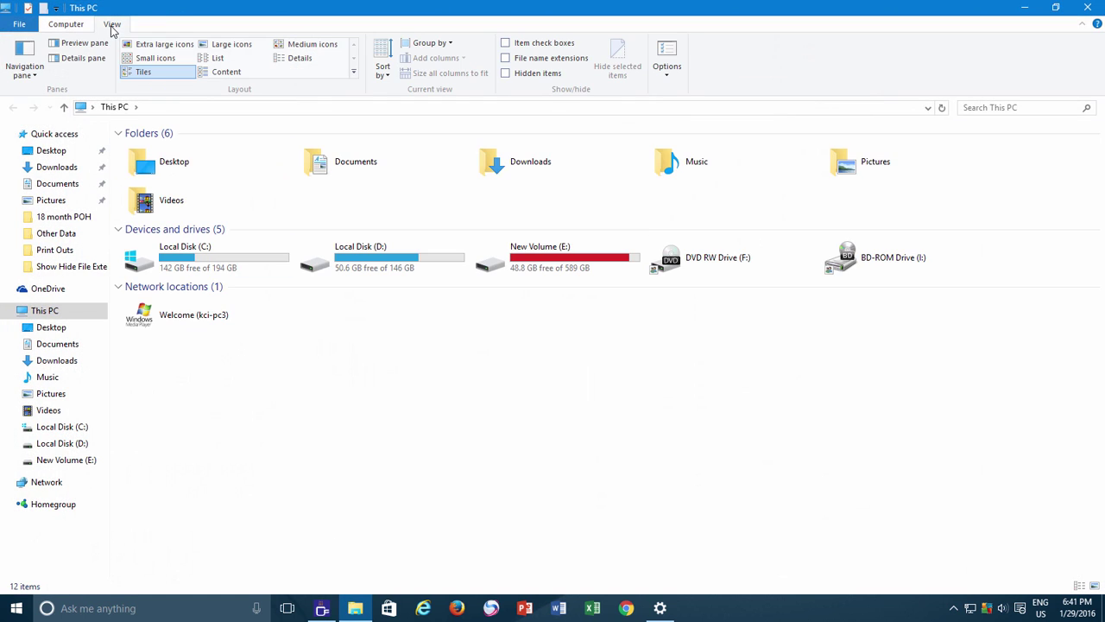
pyautogui.click(520, 65)
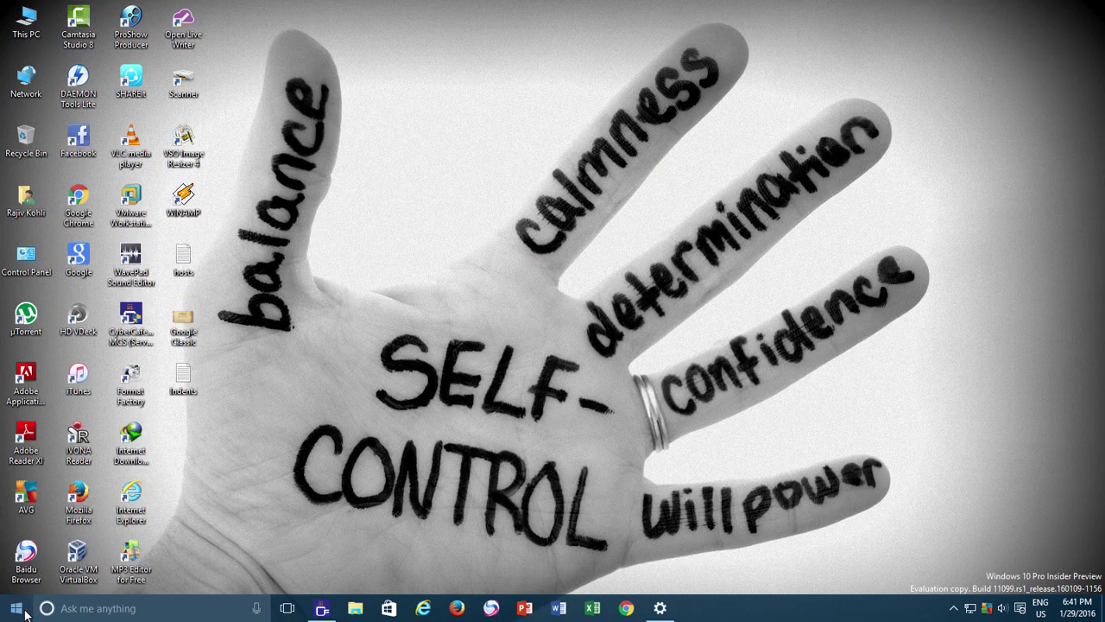
# In Control Panel's File Explorer Options View tab, uncheck Hide extensions for known file types
pyautogui.rightClick(25, 613)
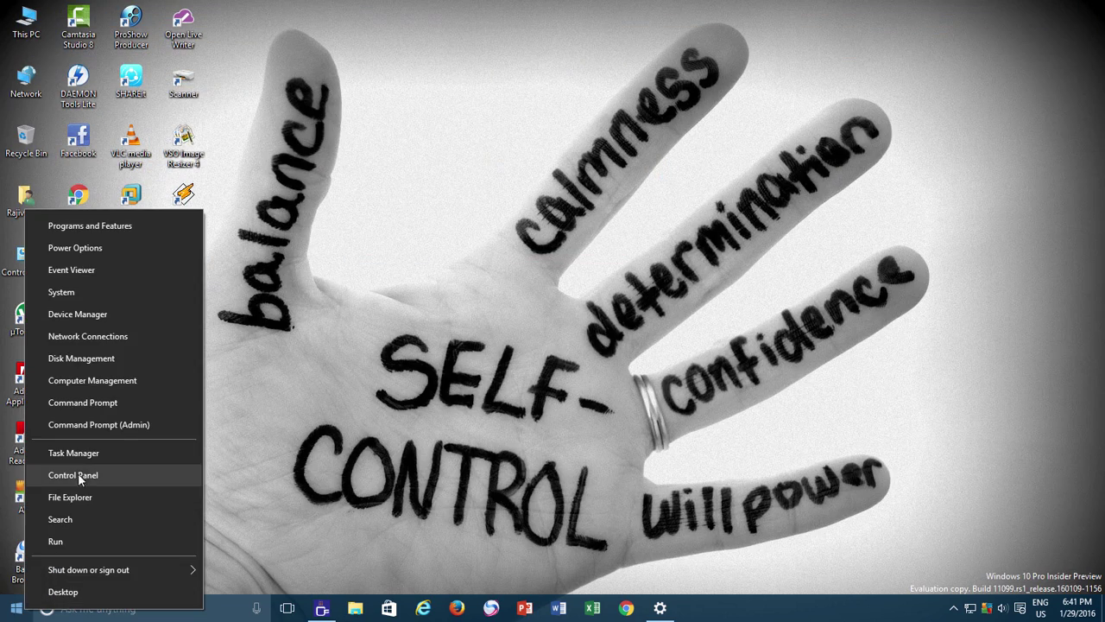
pyautogui.click(77, 472)
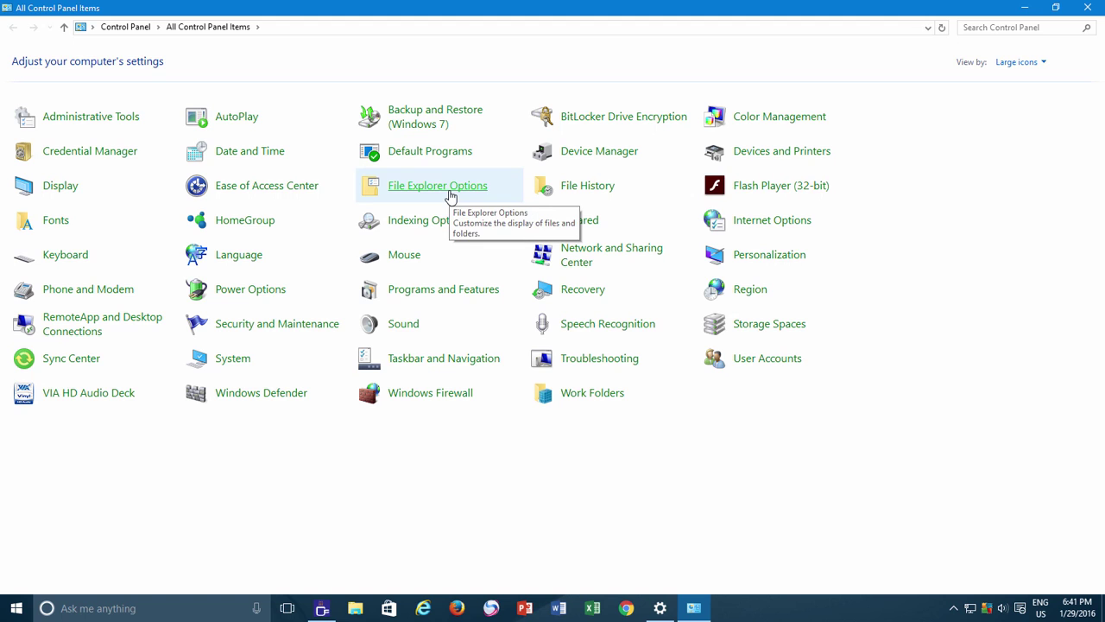
pyautogui.click(450, 195)
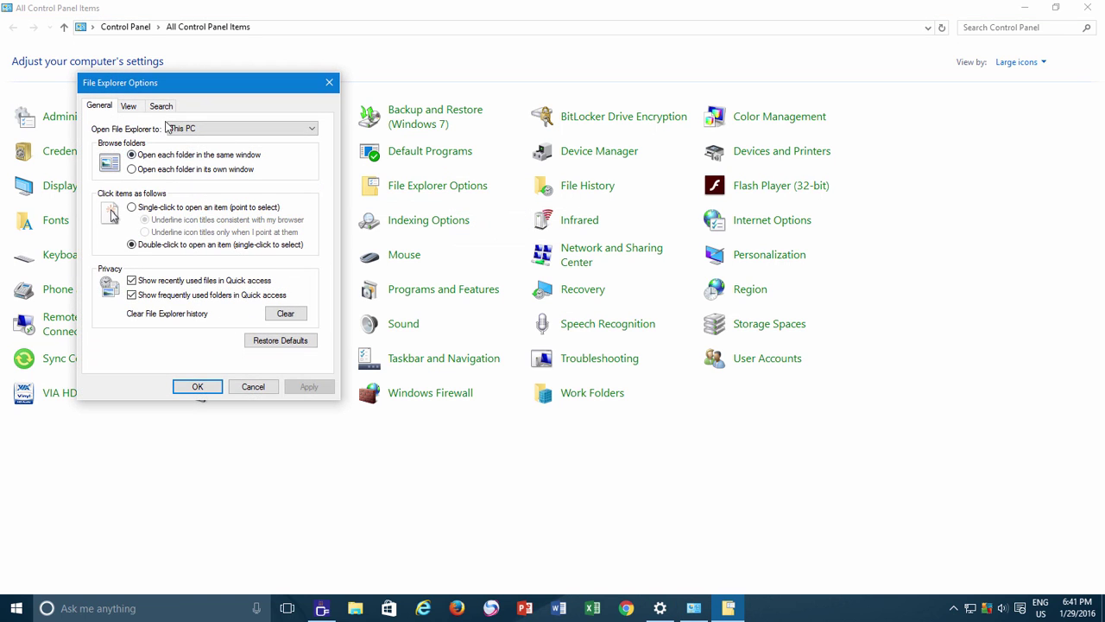
pyautogui.click(128, 105)
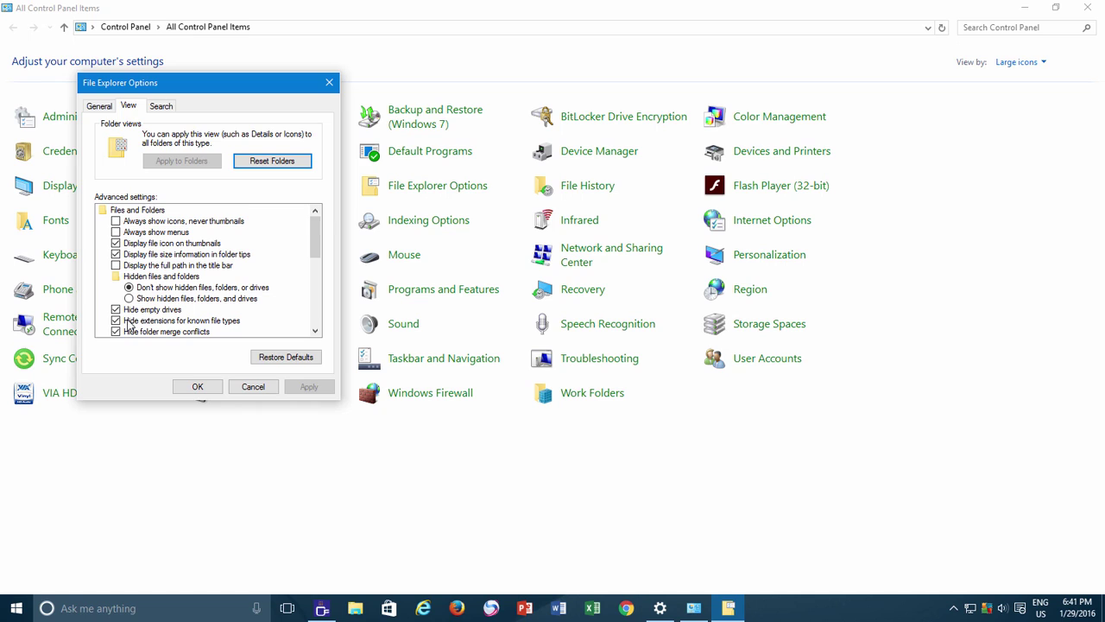
pyautogui.click(116, 320)
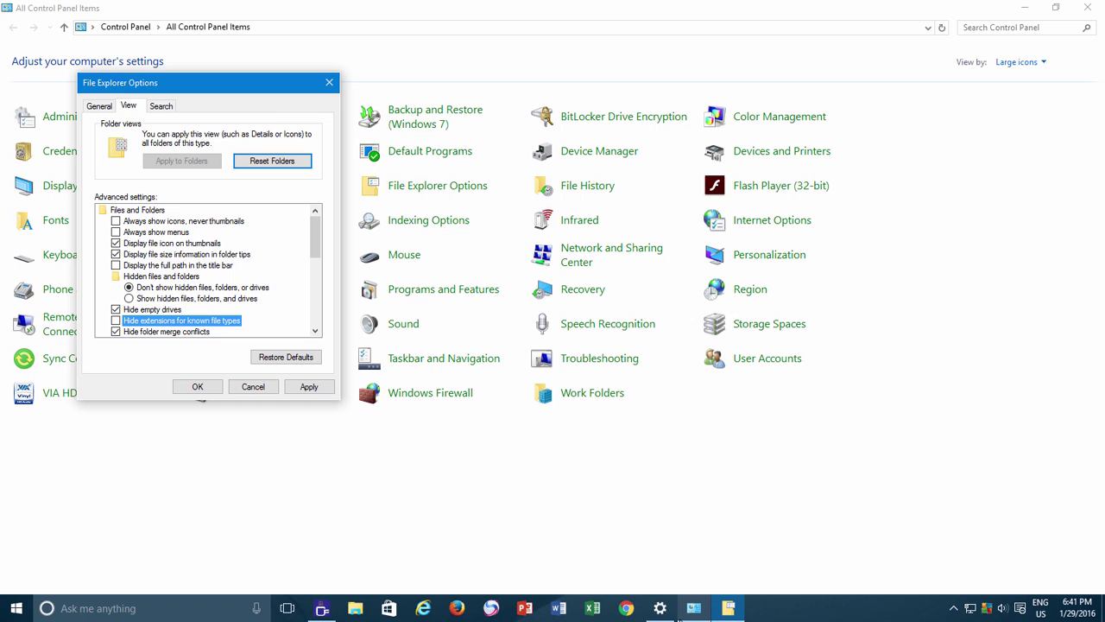
pyautogui.click(672, 614)
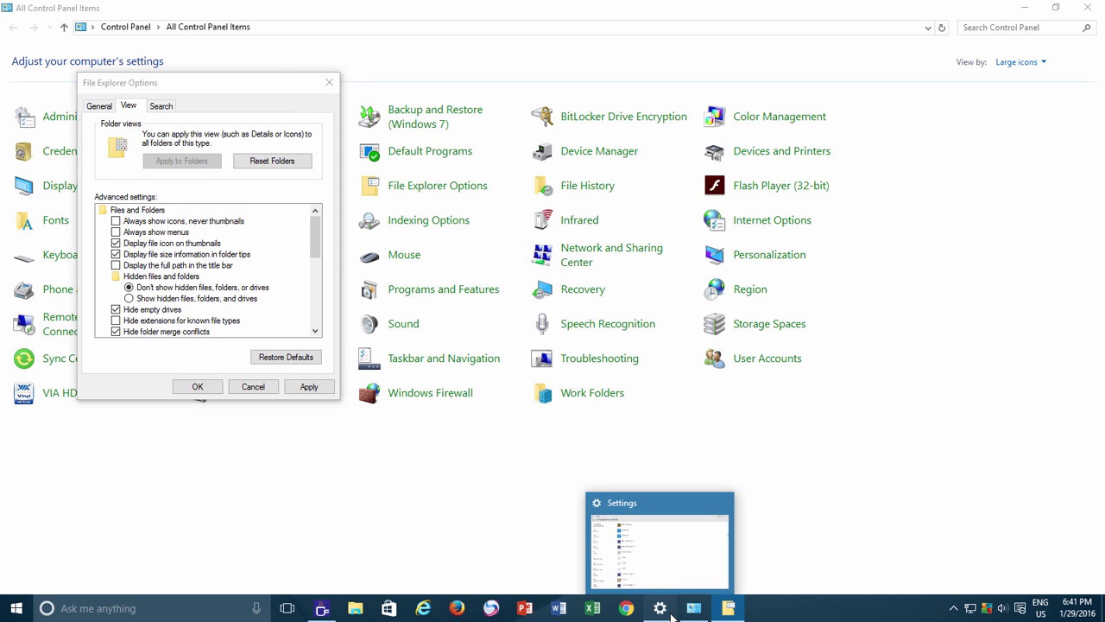
pyautogui.scroll(-5, 150, 313)
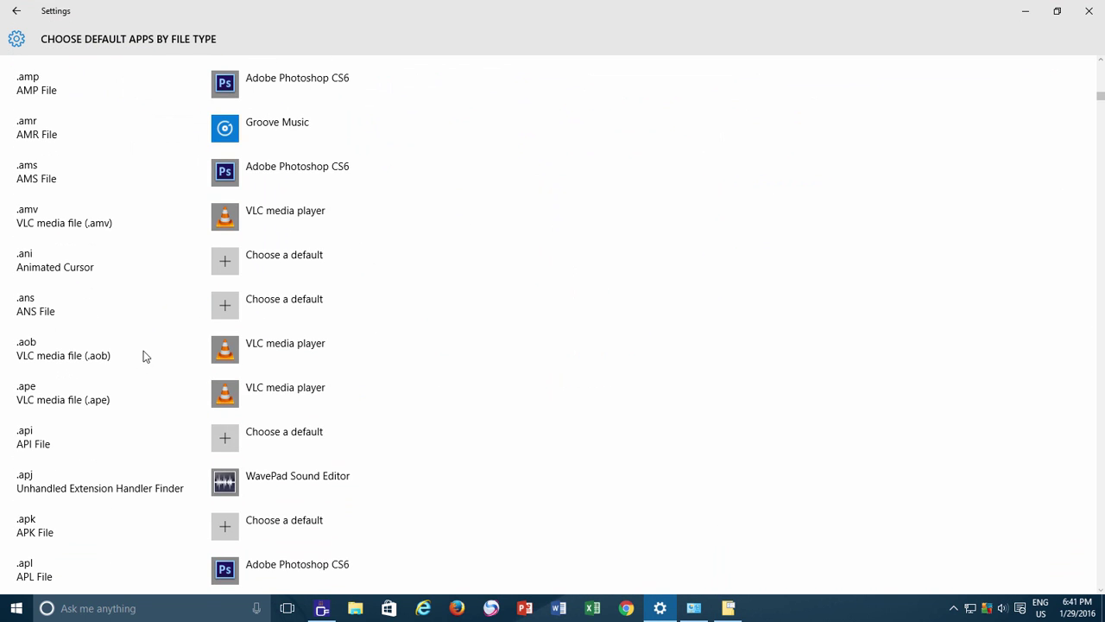
pyautogui.scroll(-8, 180, 284)
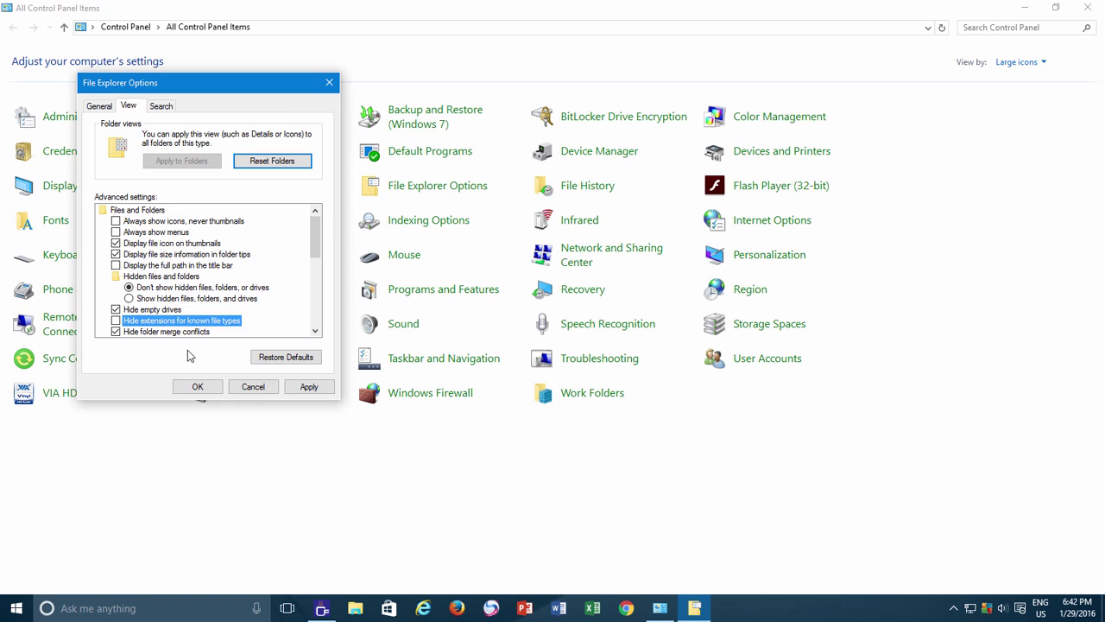
# Confirm File Explorer Options with OK and close Control Panel
pyautogui.click(198, 387)
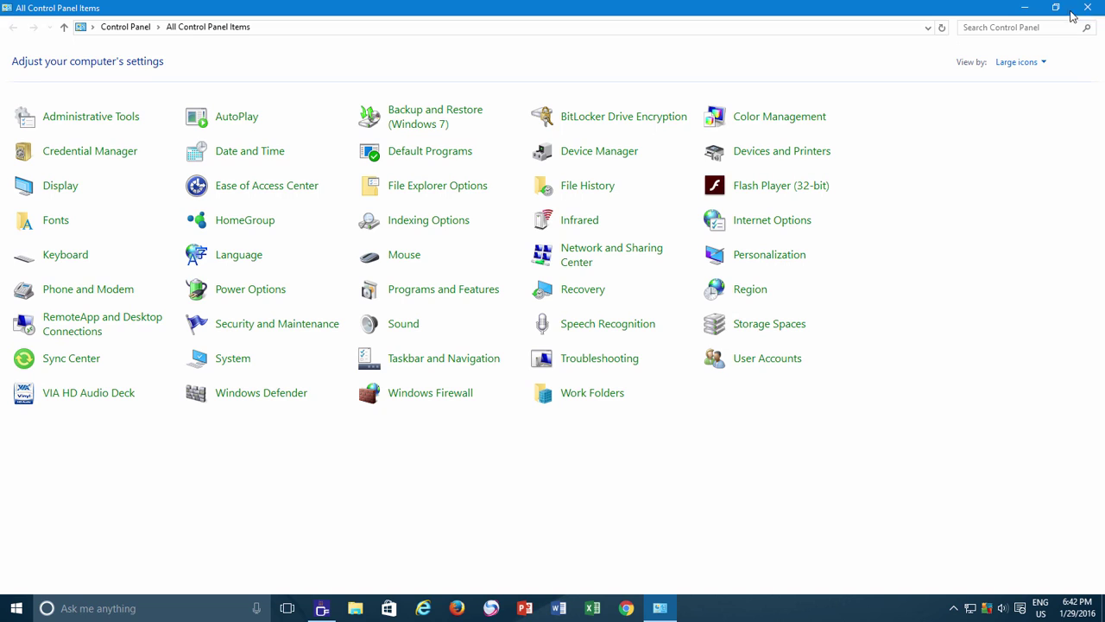
pyautogui.click(1086, 10)
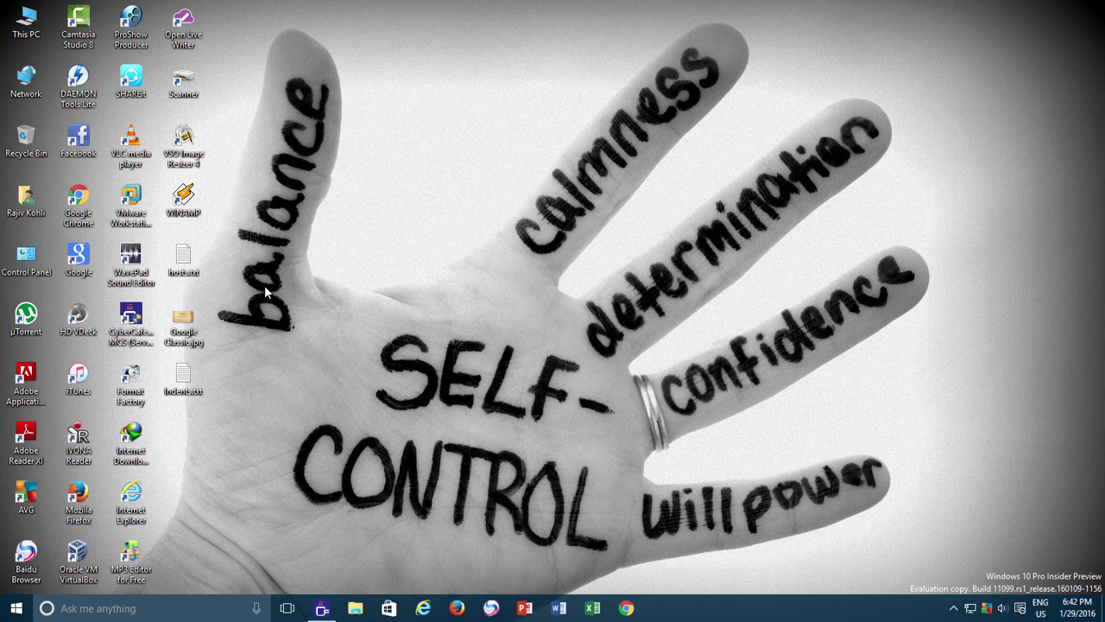
# Rename Columns.docx in Documents to 'Column 2', removing the .docx extension and confirming
pyautogui.doubleClick(12, 203)
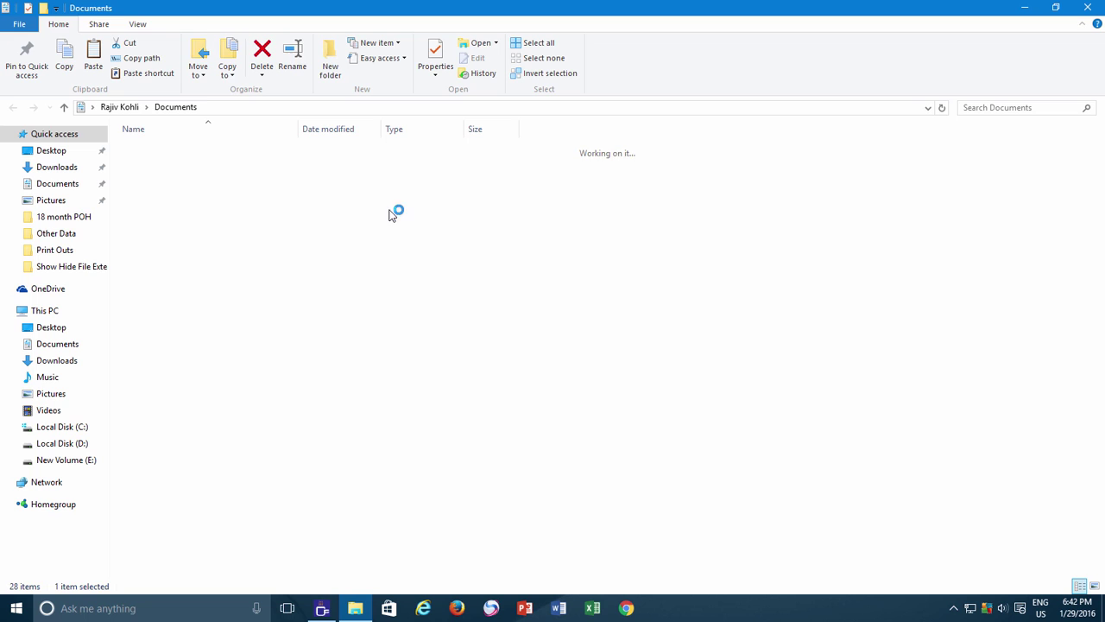
pyautogui.click(177, 296)
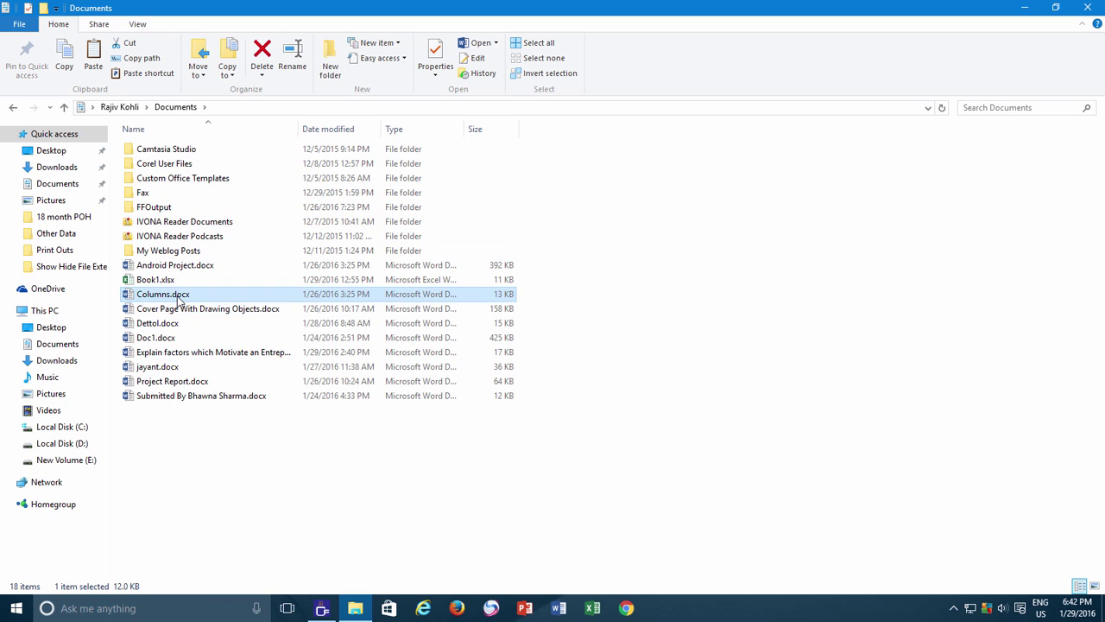
pyautogui.rightClick(178, 296)
pyautogui.click(264, 561)
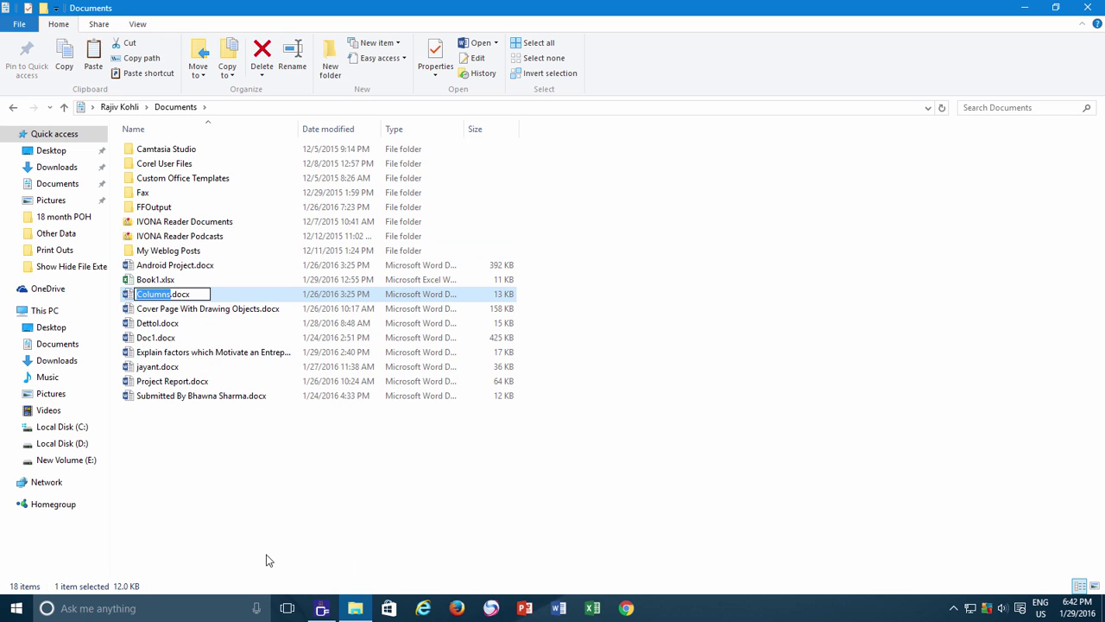
pyautogui.write('Column 2.')
pyautogui.press('Delete')
pyautogui.press('Delete')
pyautogui.press('Delete')
pyautogui.press('Delete')
pyautogui.press('Delete')
pyautogui.press('BackSpace')
pyautogui.press('Return')
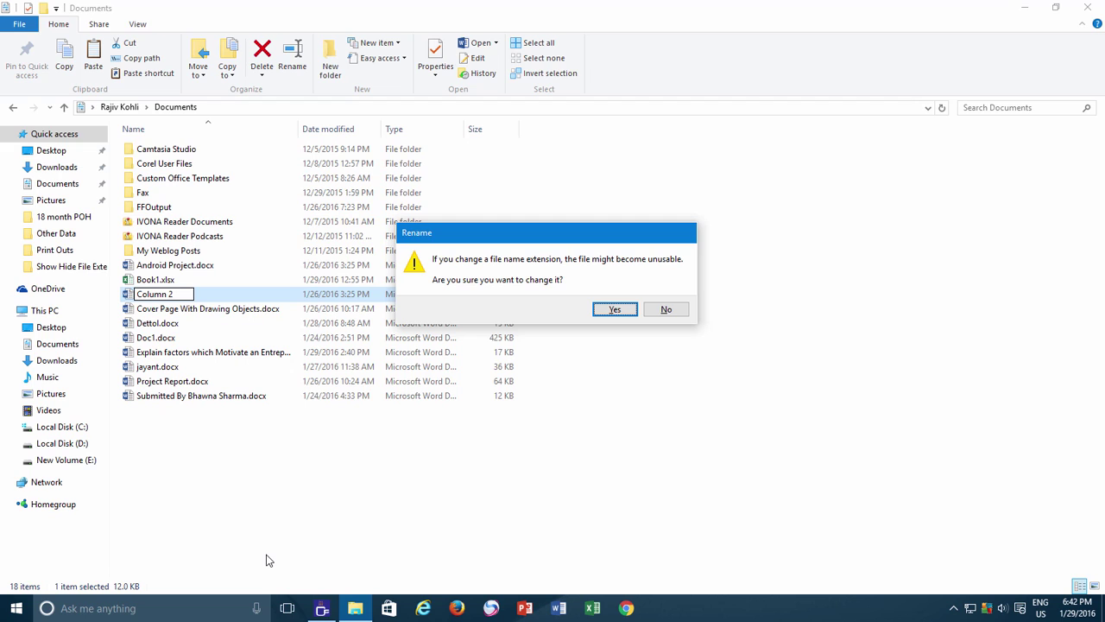
pyautogui.press('Return')
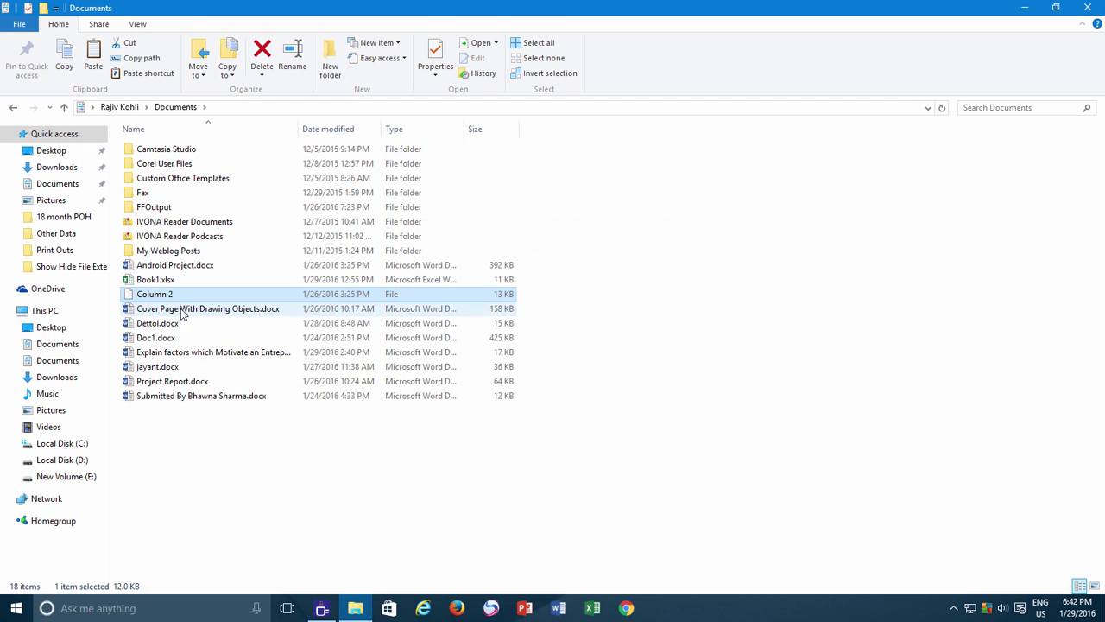
# Try opening the extensionless Column 2, dismiss the app chooser, and close the Documents window
pyautogui.doubleClick(180, 299)
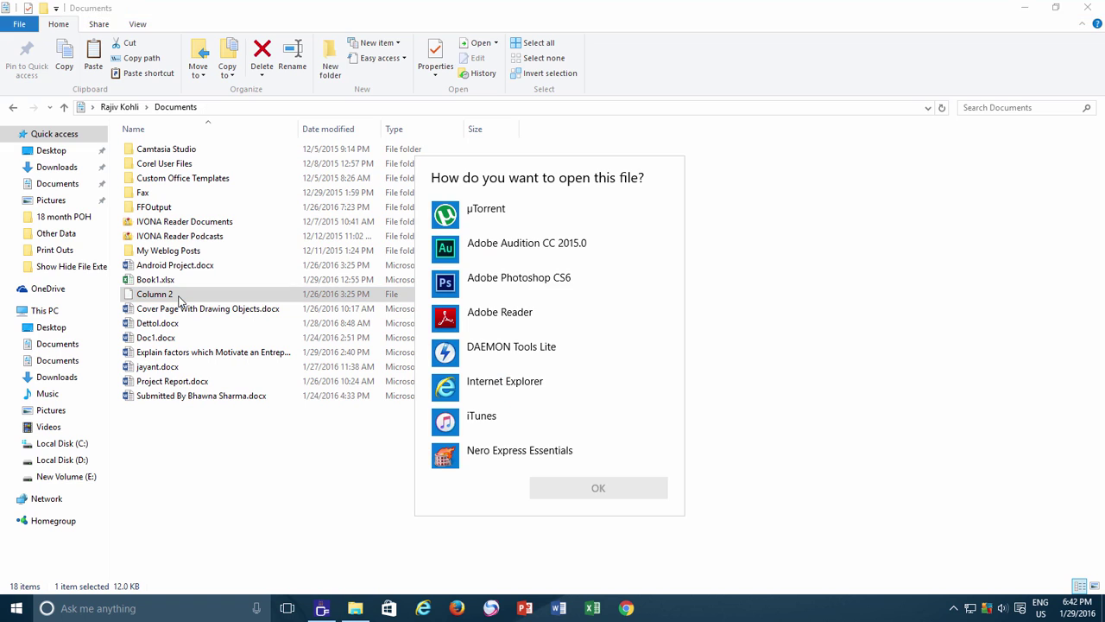
pyautogui.scroll(-3, 531, 354)
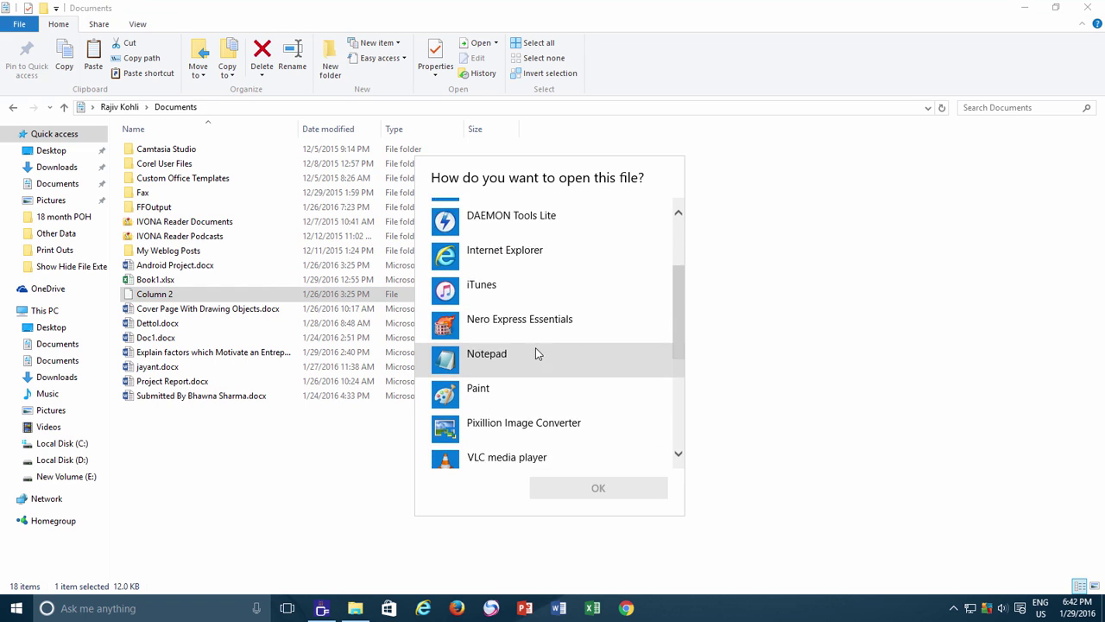
pyautogui.scroll(-5, 536, 353)
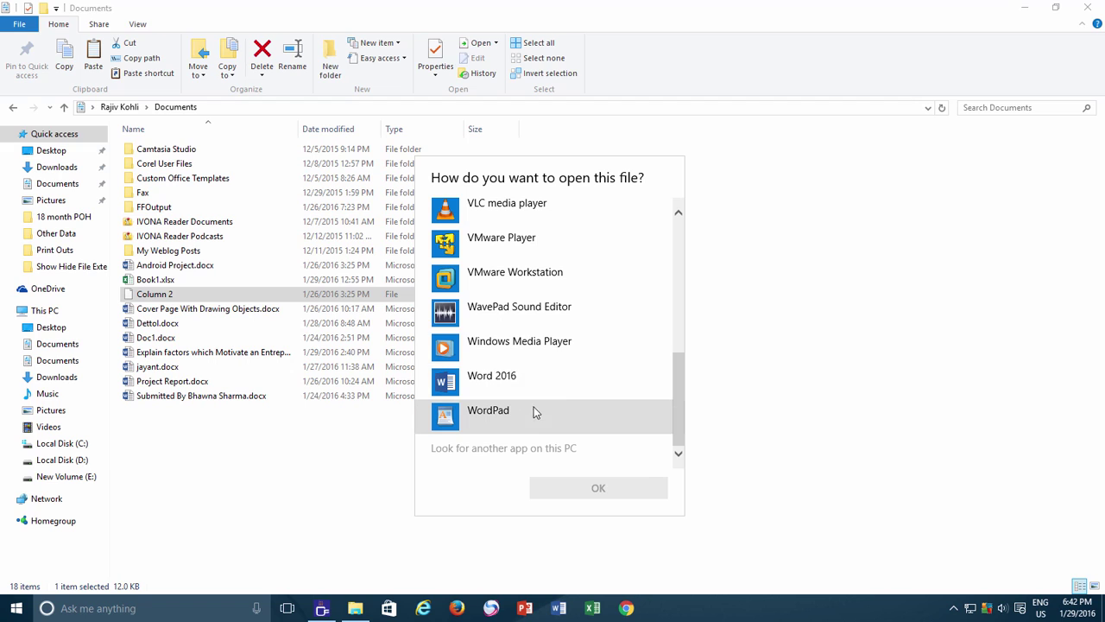
pyautogui.click(355, 469)
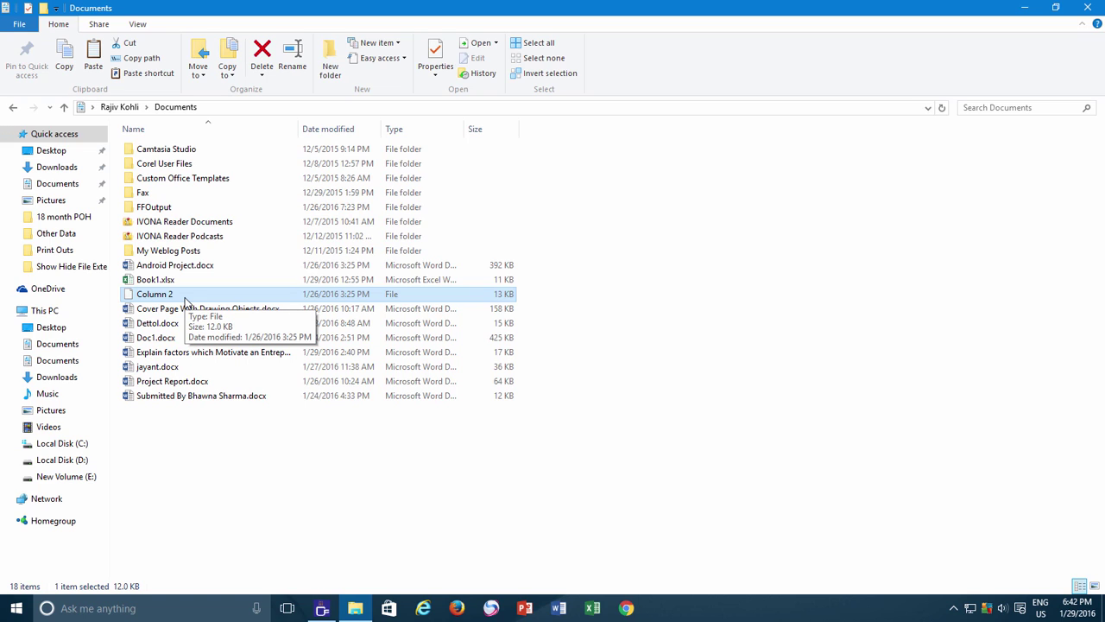
pyautogui.hotkey('alt', 'F4')
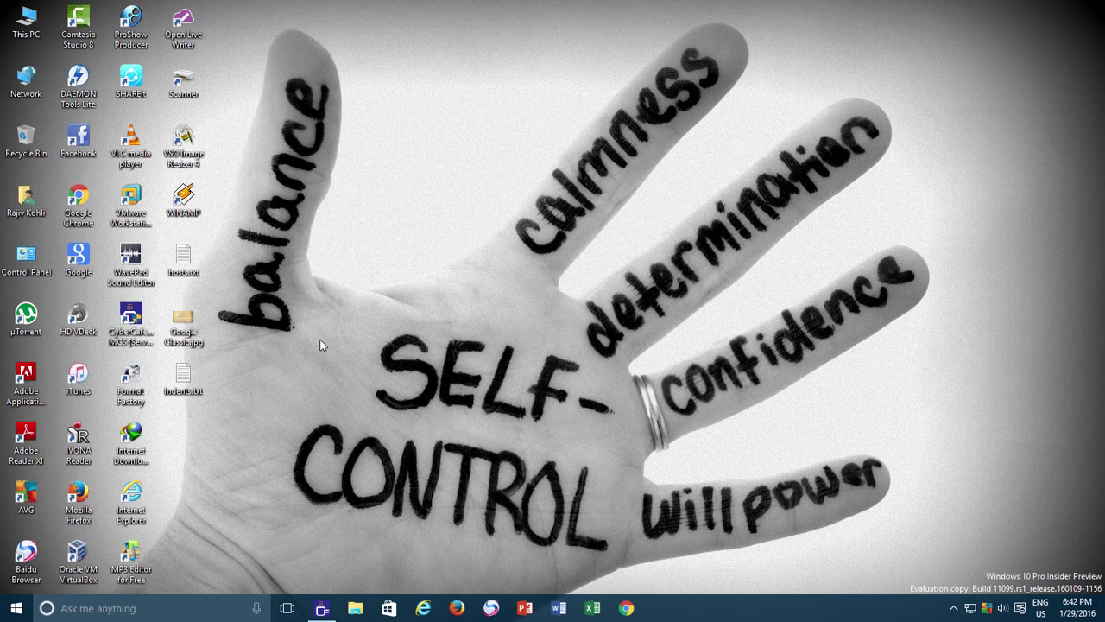
# Rename the desktop file hosts.txt to hosts, removing its extension
pyautogui.rightClick(190, 276)
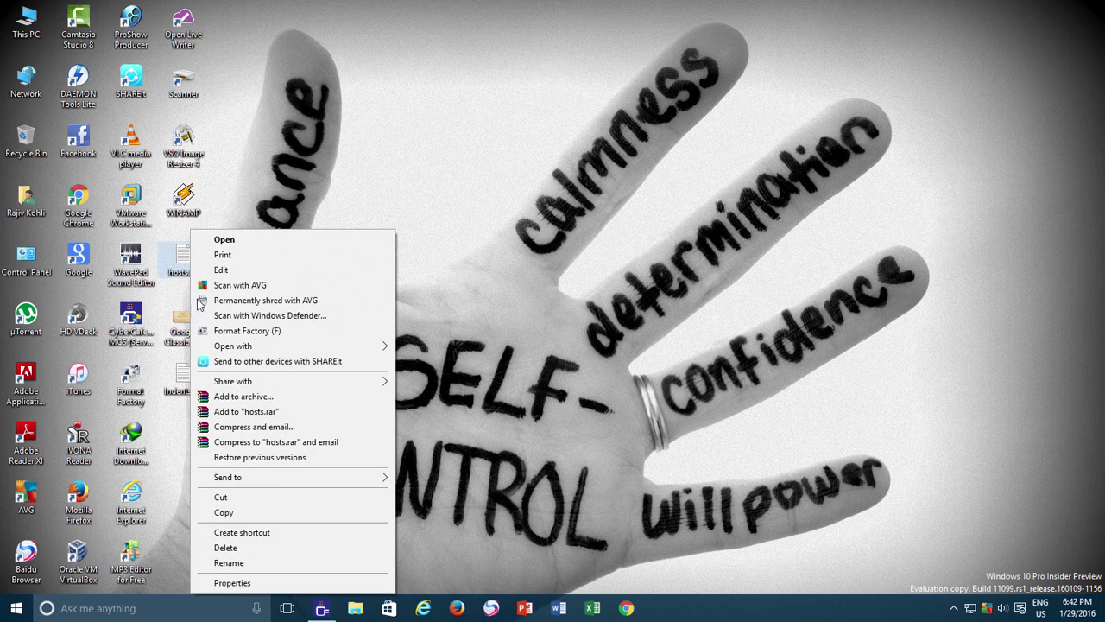
pyautogui.click(230, 563)
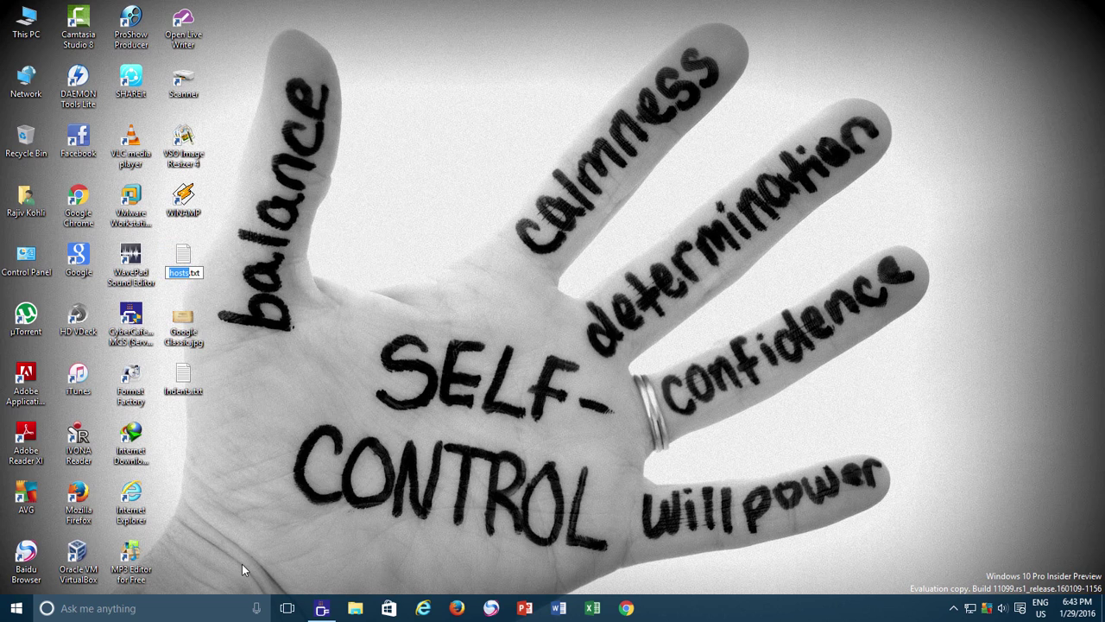
pyautogui.press('End')
pyautogui.press('BackSpace')
pyautogui.press('BackSpace')
pyautogui.press('BackSpace')
pyautogui.press('BackSpace')
pyautogui.press('Return')
pyautogui.press('Return')
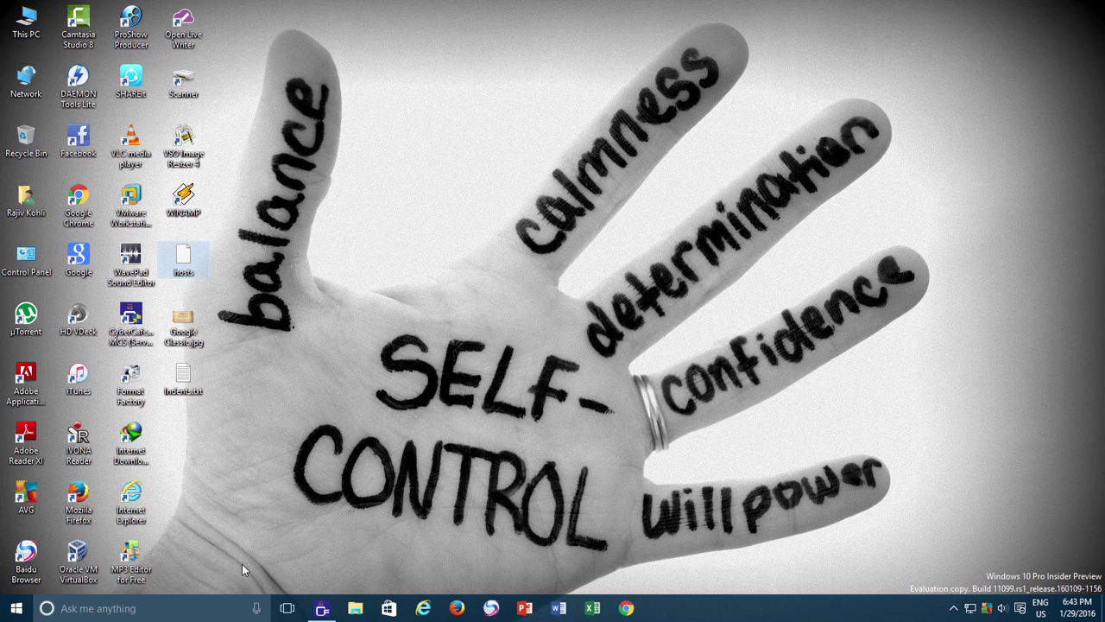
# Rename Google Classic.jpg to Google Classic.psd and confirm the extension change
pyautogui.rightClick(195, 343)
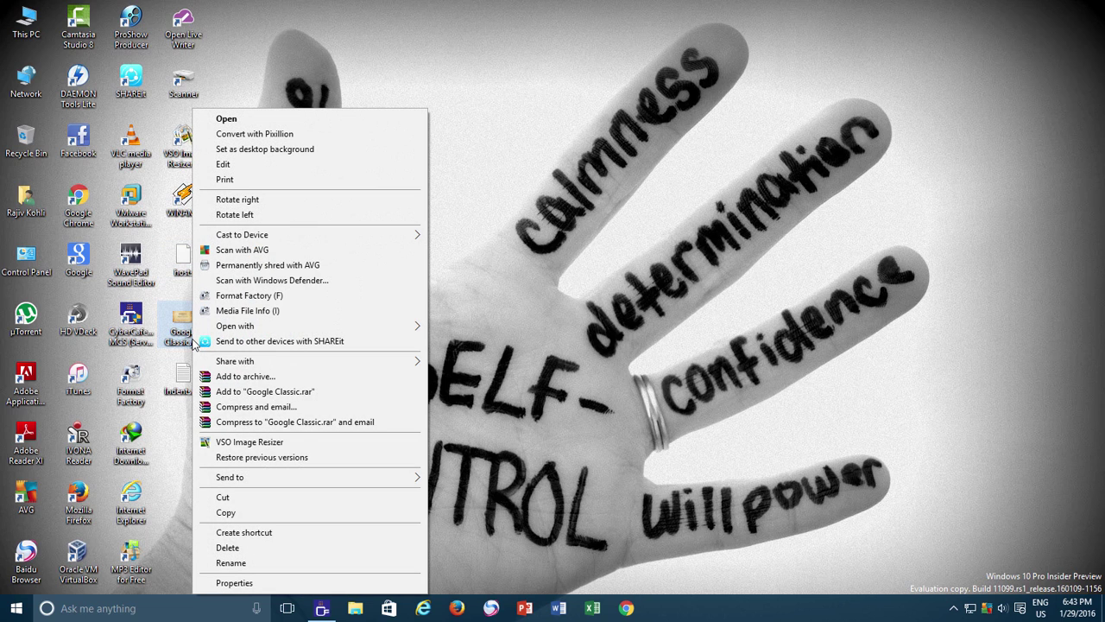
pyautogui.click(246, 562)
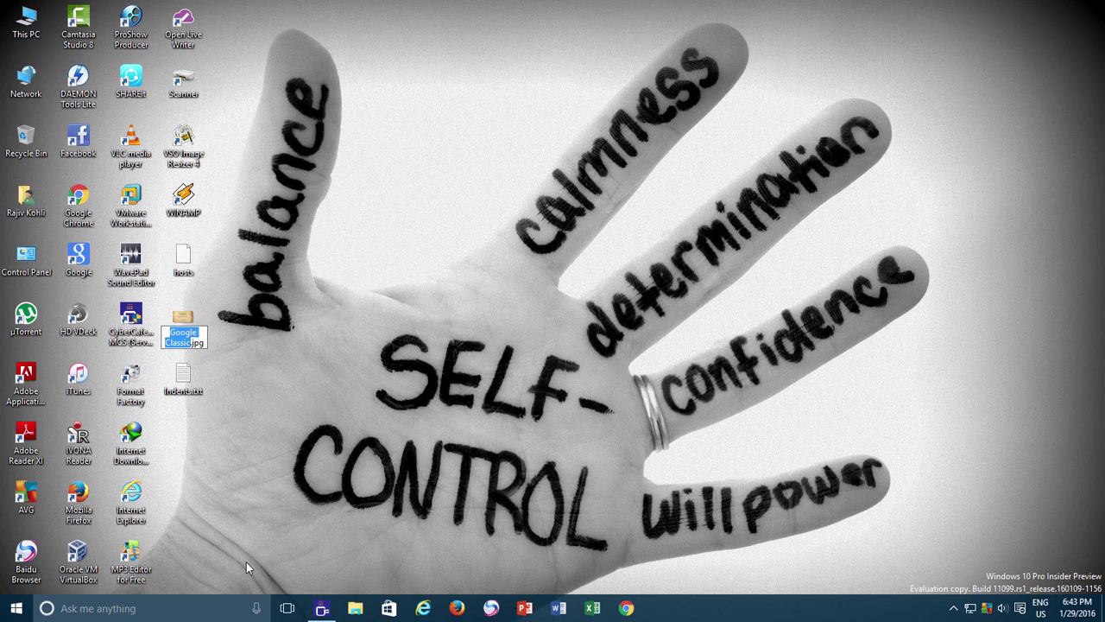
pyautogui.press('End')
pyautogui.press('BackSpace')
pyautogui.press('BackSpace')
pyautogui.press('BackSpace')
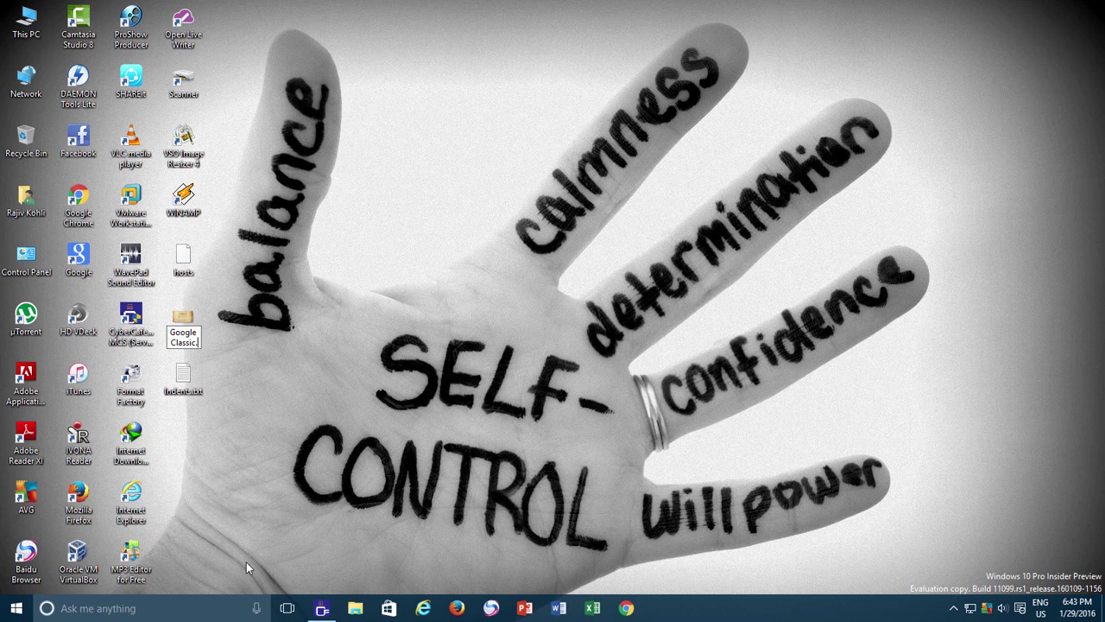
pyautogui.write('psd')
pyautogui.press('Return')
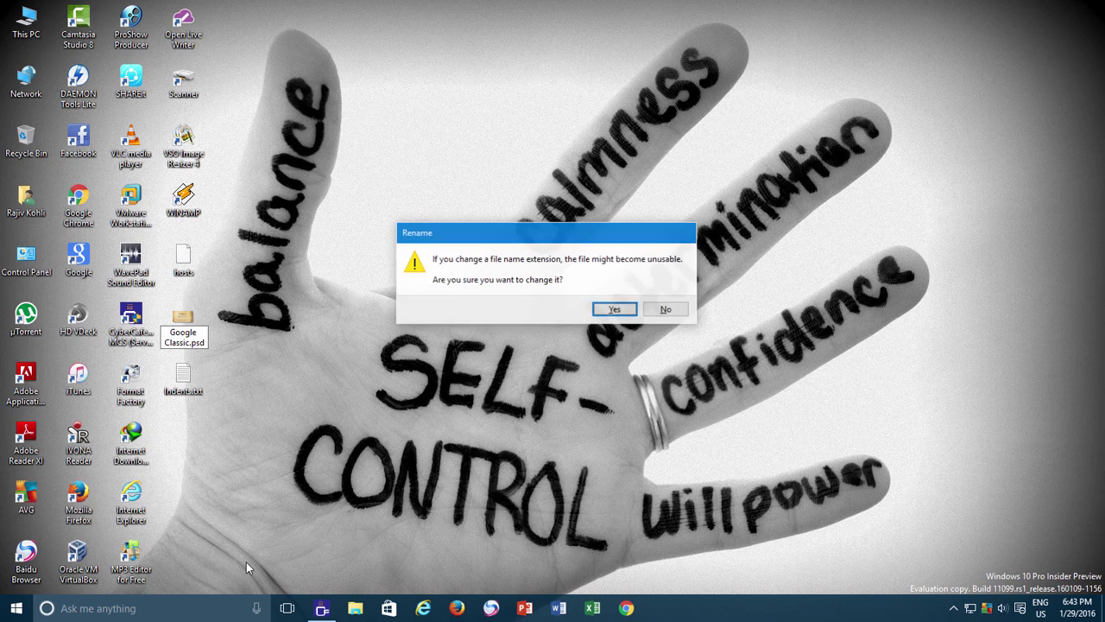
pyautogui.press('Return')
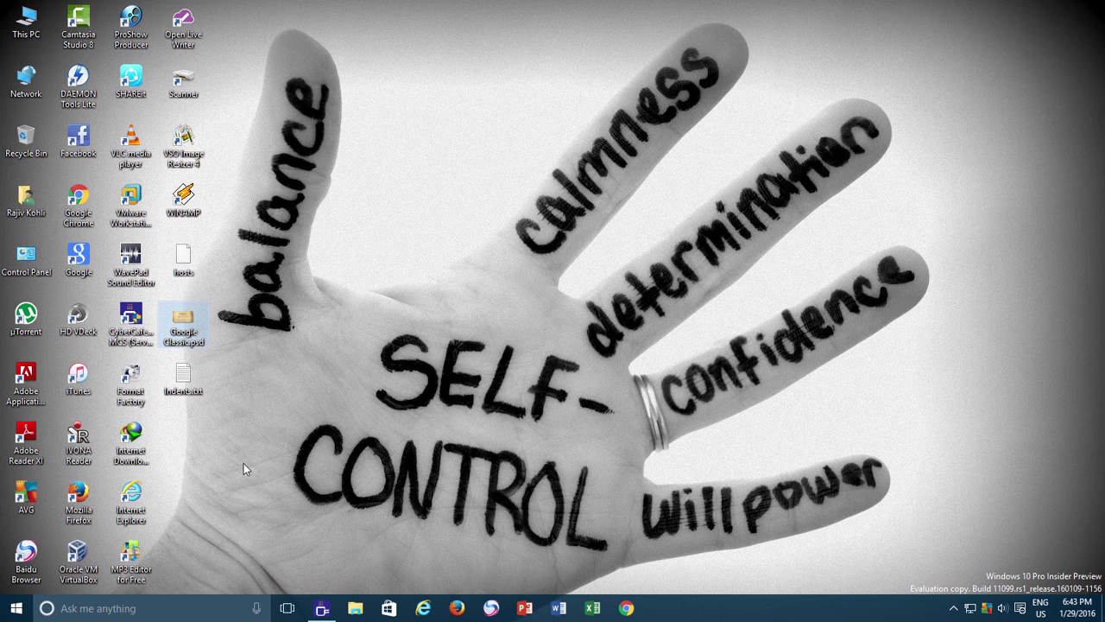
# Rename Indents.txt to Indents.doc, confirm the extension change, and deselect it
pyautogui.click(184, 393)
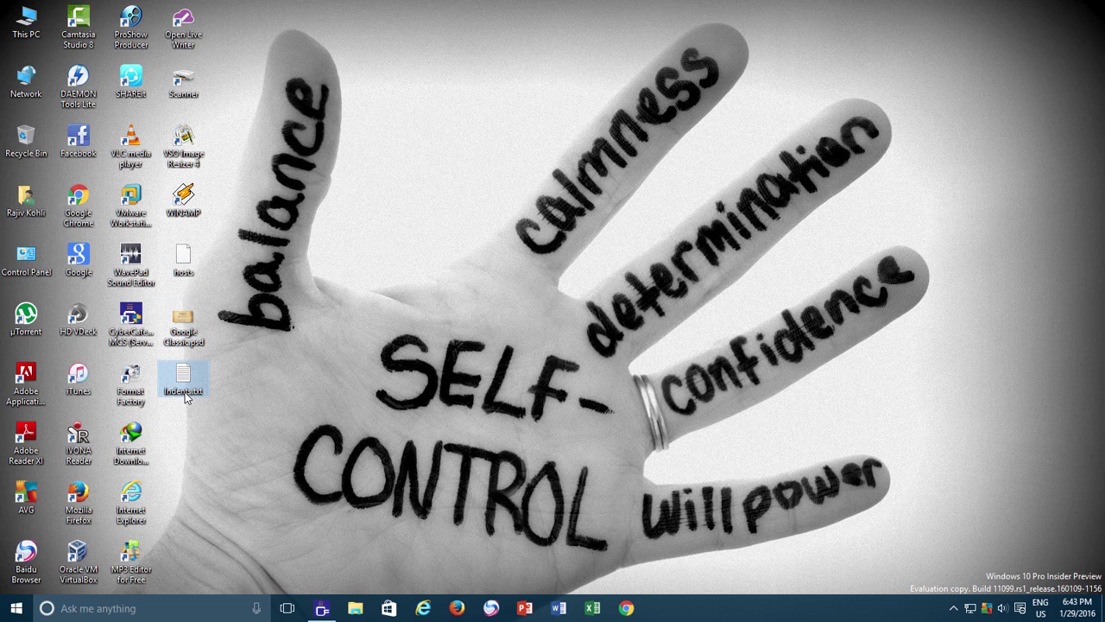
pyautogui.rightClick(185, 393)
pyautogui.click(257, 365)
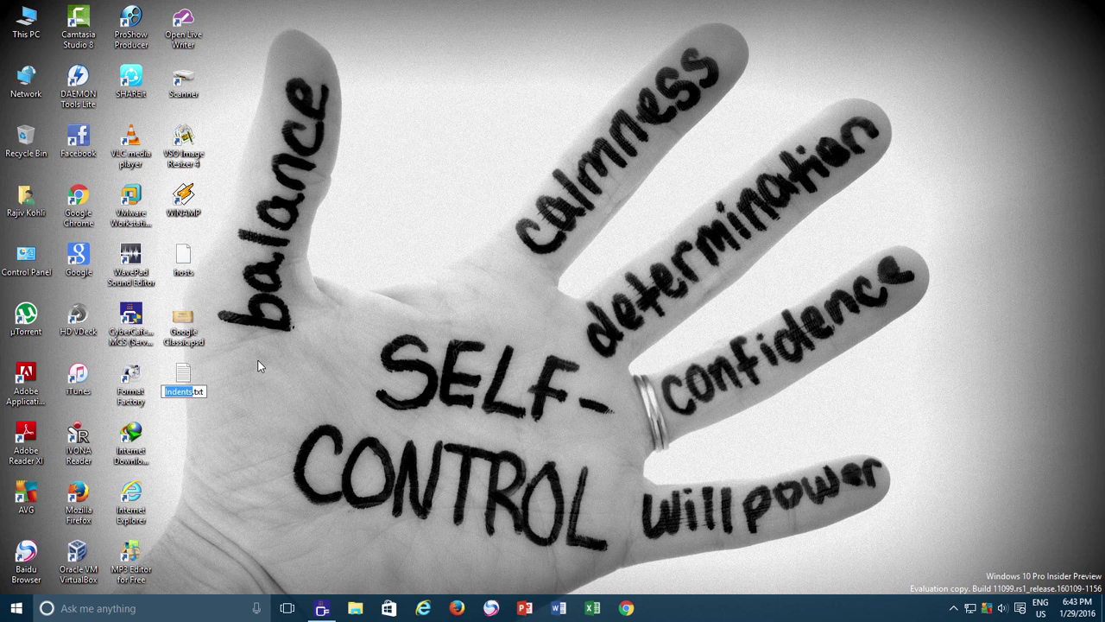
pyautogui.press('End')
pyautogui.press('BackSpace')
pyautogui.press('BackSpace')
pyautogui.press('BackSpace')
pyautogui.write('doc')
pyautogui.press('Return')
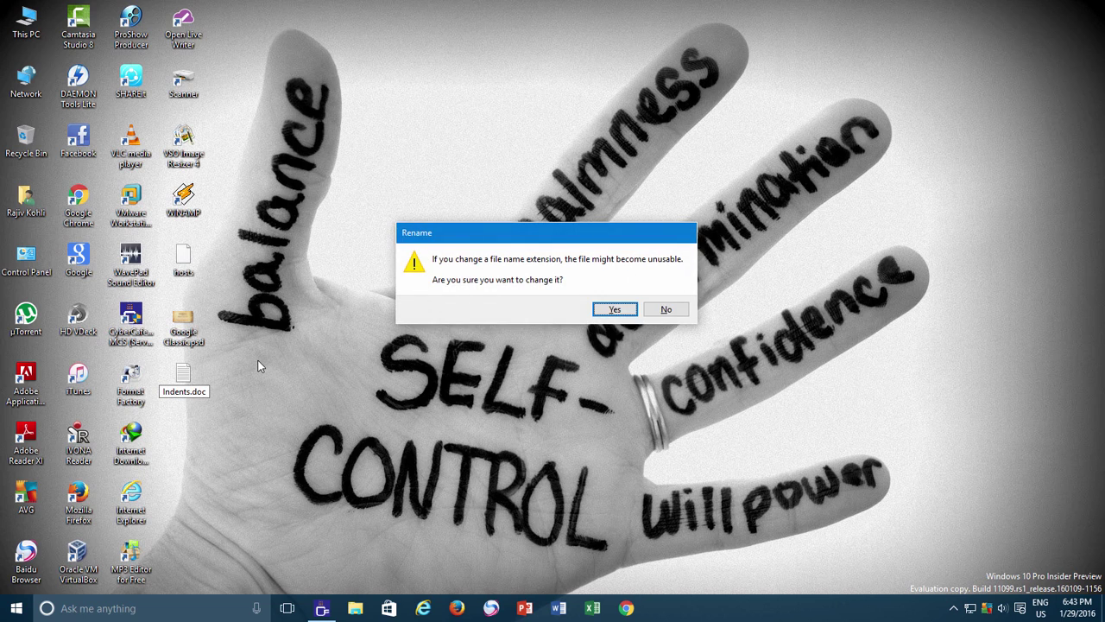
pyautogui.press('Return')
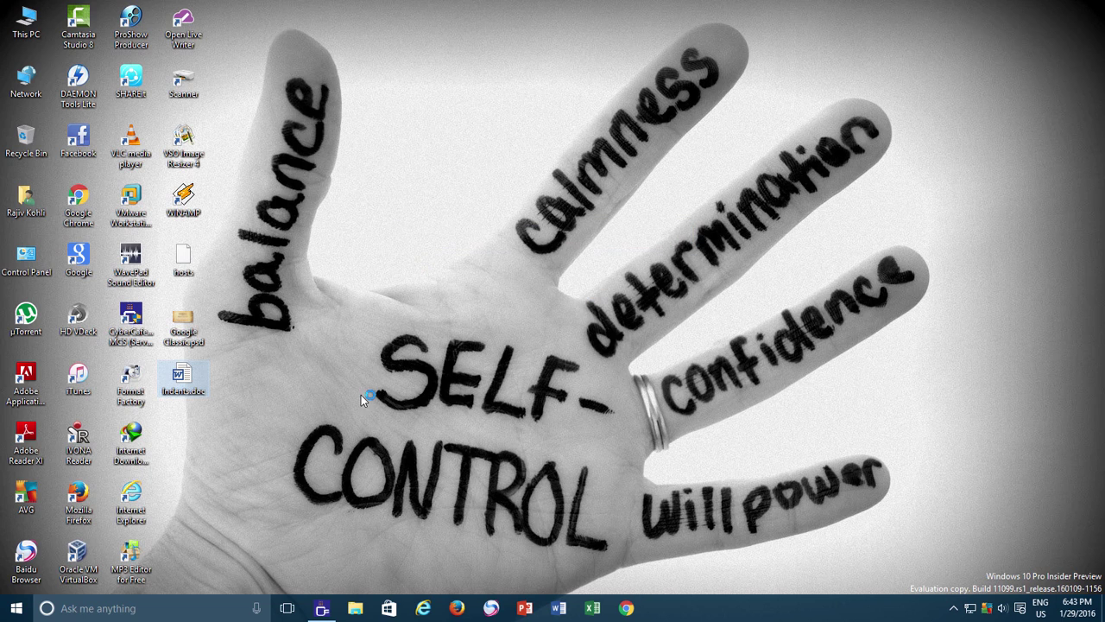
pyautogui.click(361, 394)
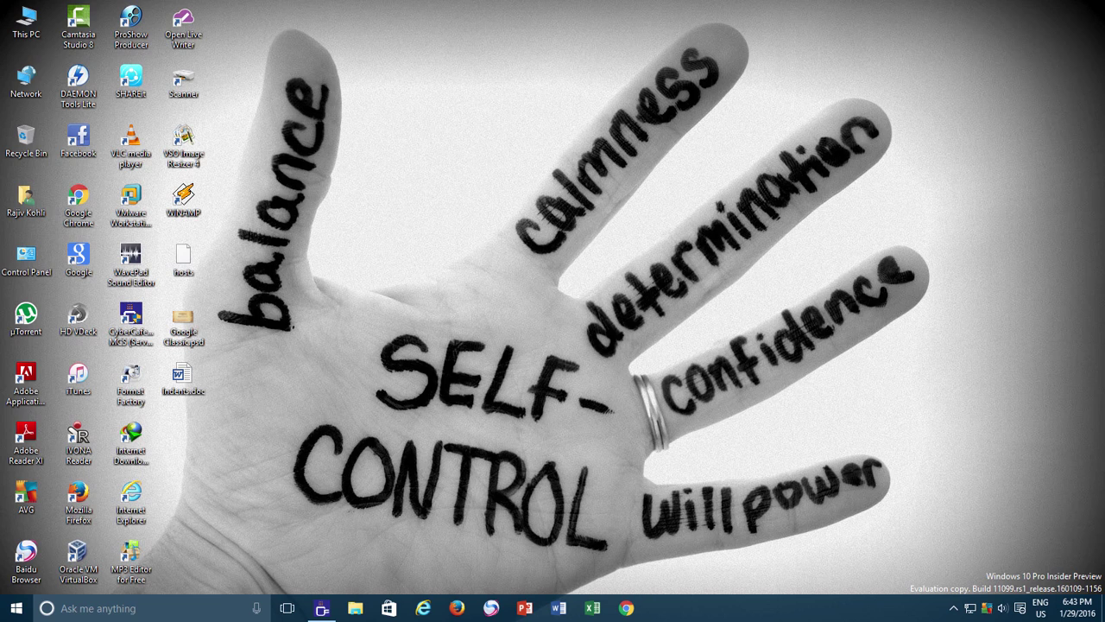
pyautogui.doubleClick(432, 115)
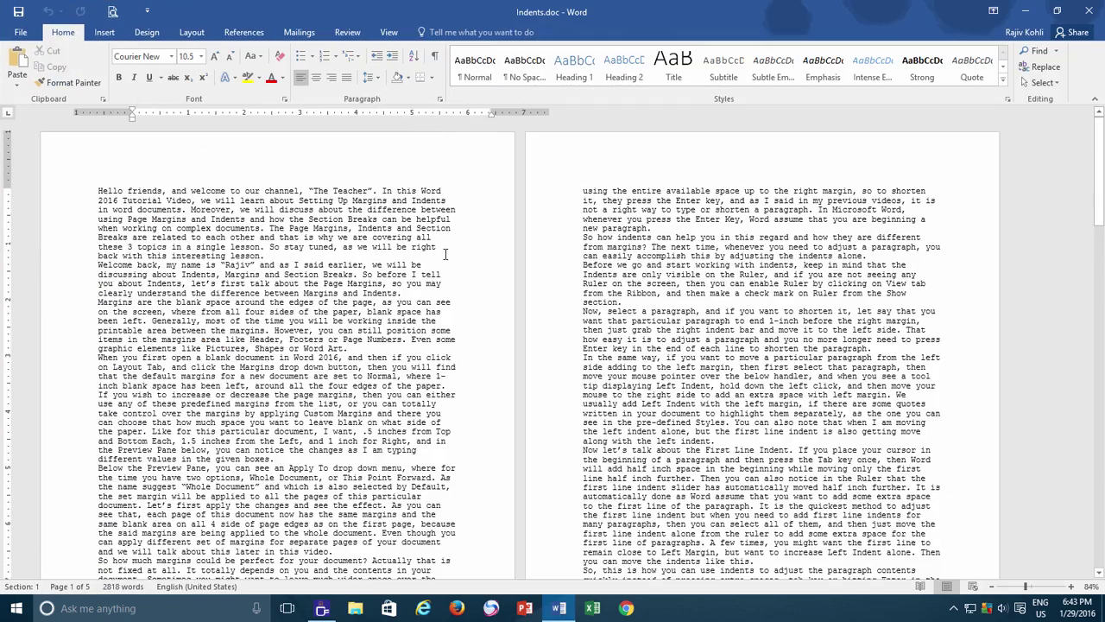
pyautogui.click(1032, 586)
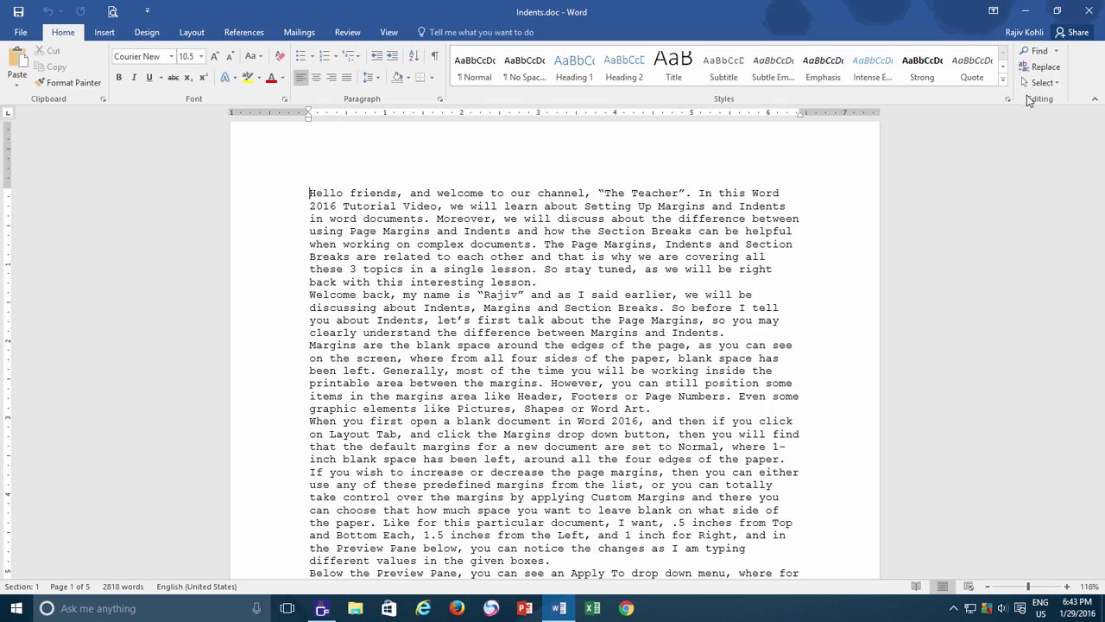
pyautogui.scroll(-5, 956, 197)
pyautogui.scroll(-3, 956, 197)
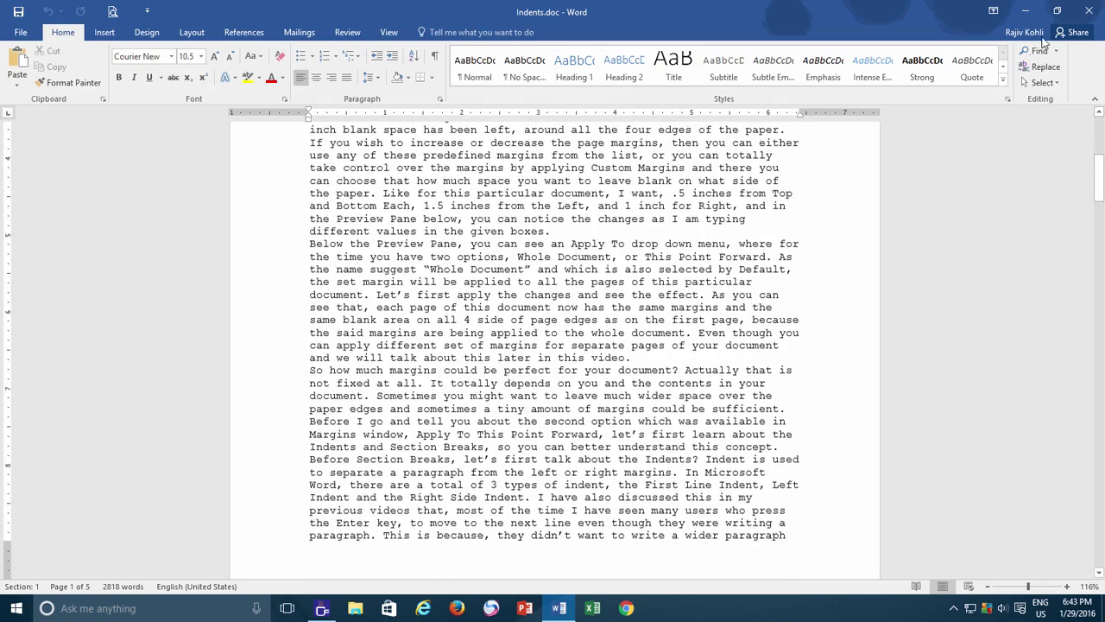
pyautogui.click(1089, 10)
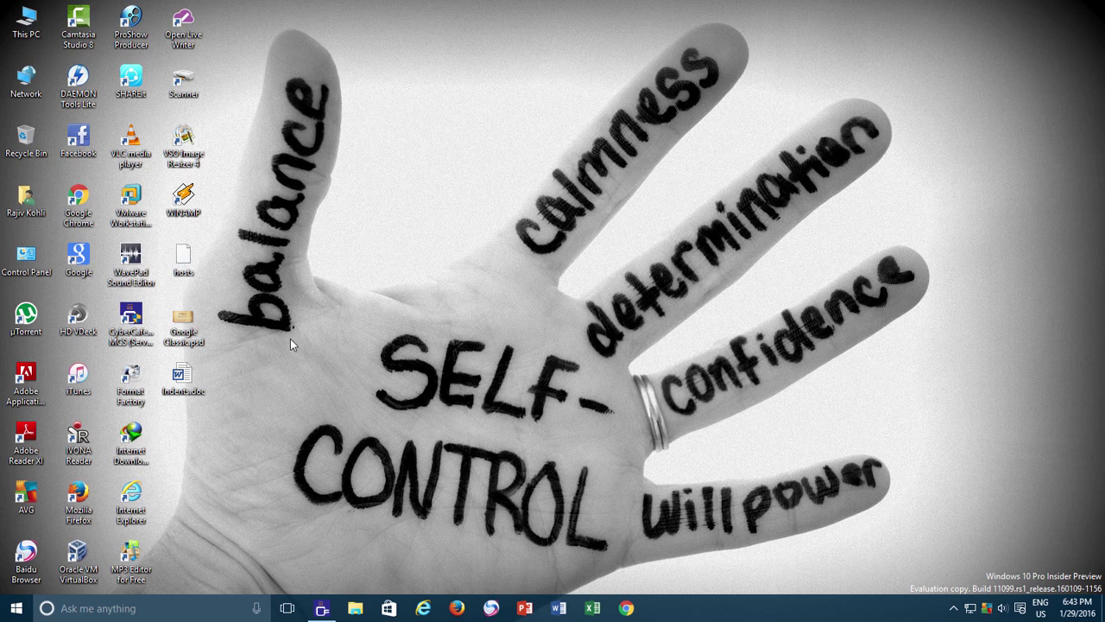